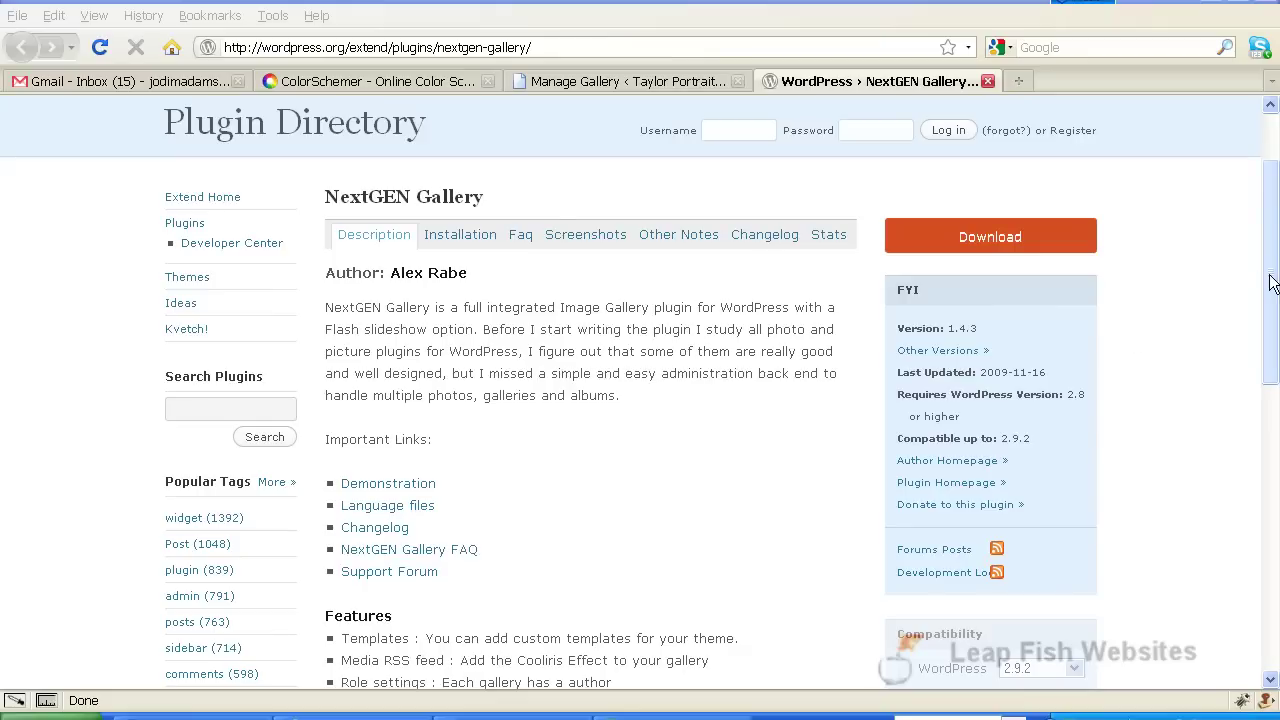
Scroll through the current WordPress admin page and browser tabs
{"action": "left_click_drag", "start_coordinate": [1278, 287], "coordinate": [1275, 410]}
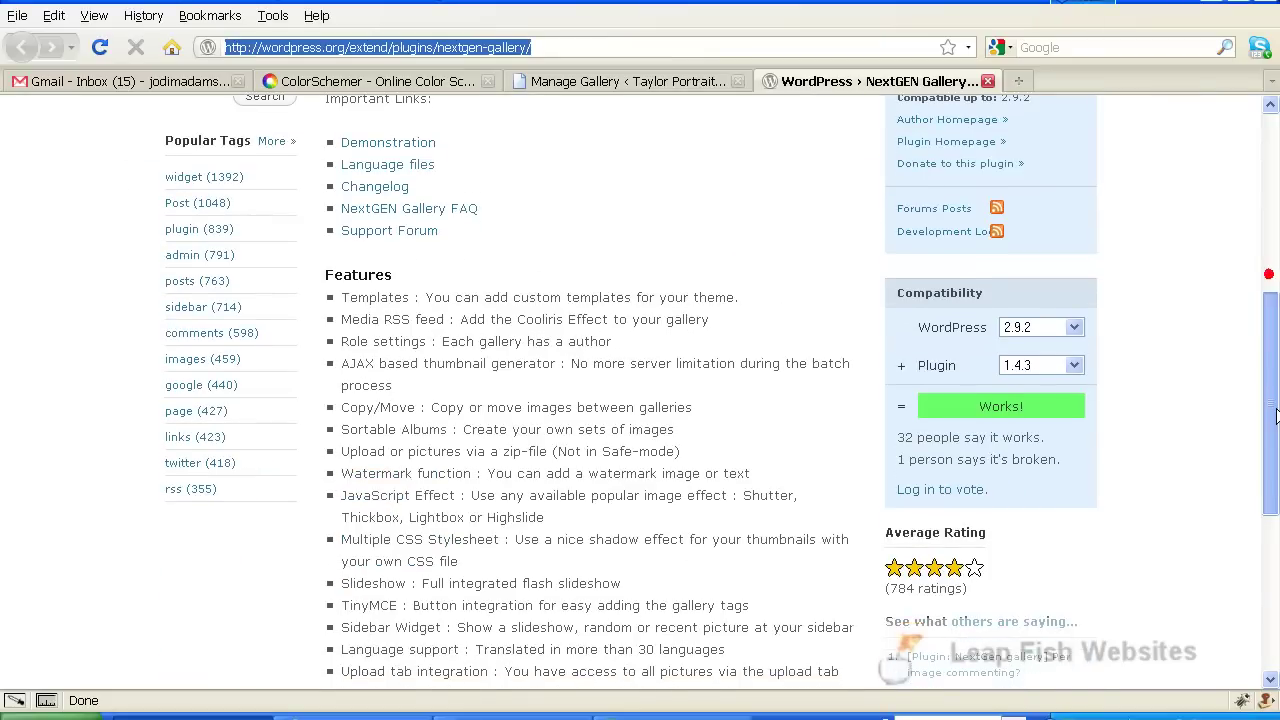
{"action": "scroll", "coordinate": [1275, 410], "scroll_direction": "down", "scroll_amount": 1}
{"action": "left_click_drag", "start_coordinate": [1276, 408], "coordinate": [1264, 466]}
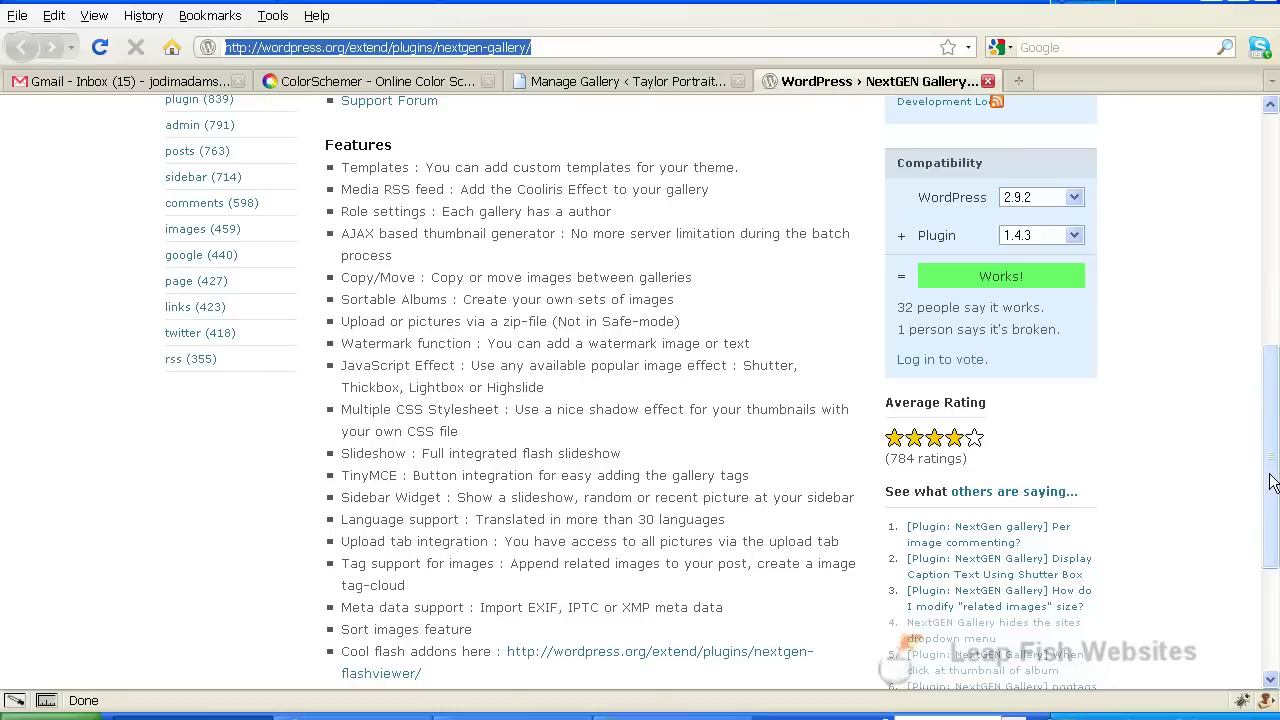
{"action": "left_click_drag", "start_coordinate": [1272, 482], "coordinate": [1277, 318]}
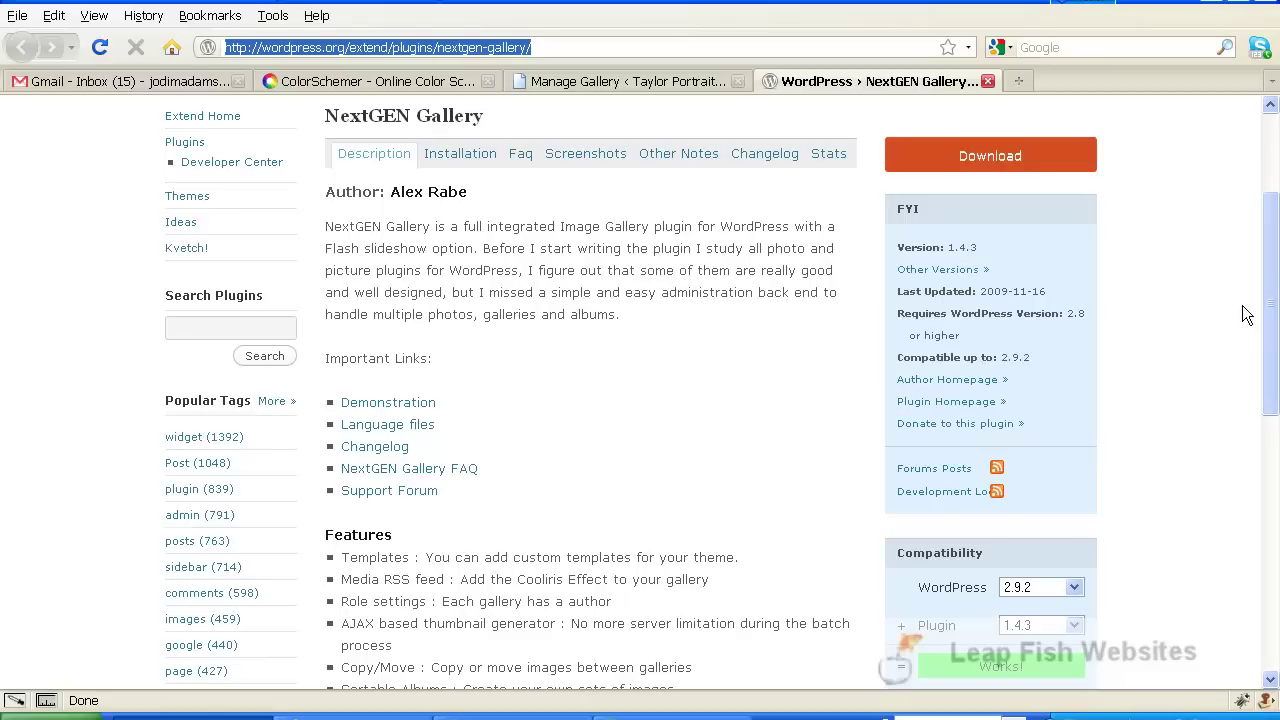
{"action": "left_click_drag", "start_coordinate": [1271, 307], "coordinate": [1276, 258]}
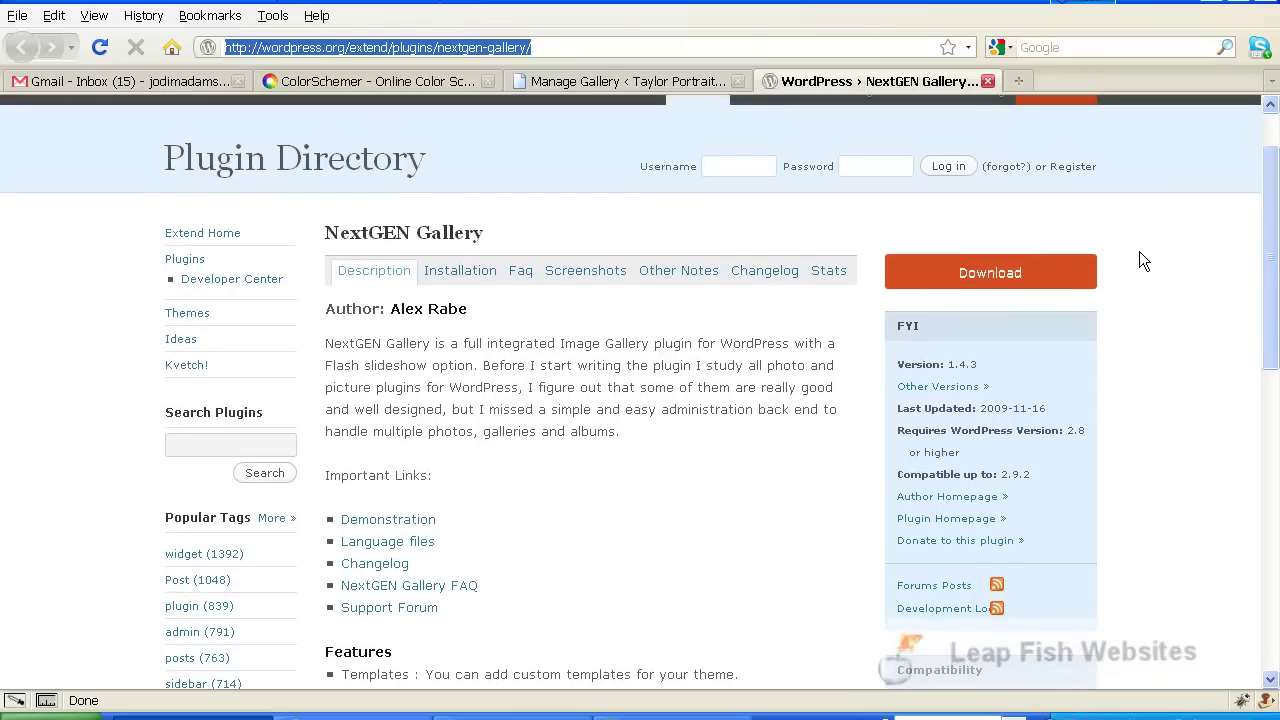
{"action": "left_click", "coordinate": [610, 40]}
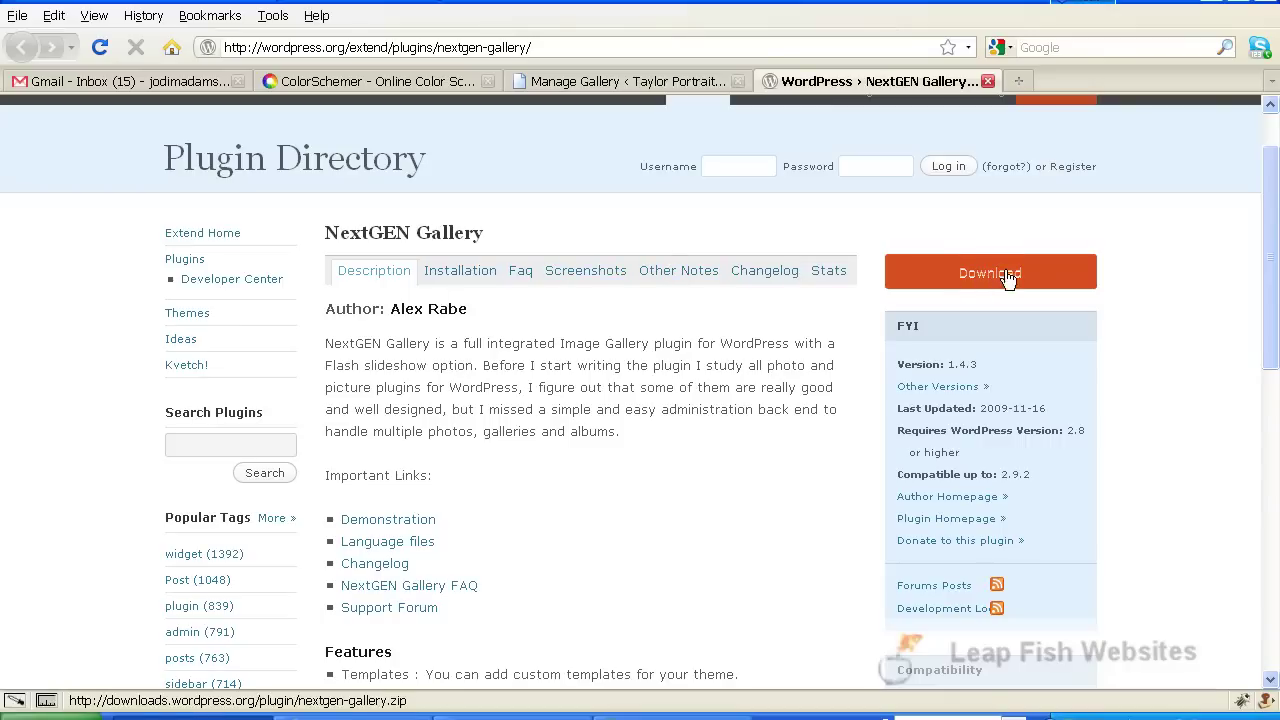
{"action": "scroll", "coordinate": [650, 368], "scroll_direction": "down", "scroll_amount": 3}
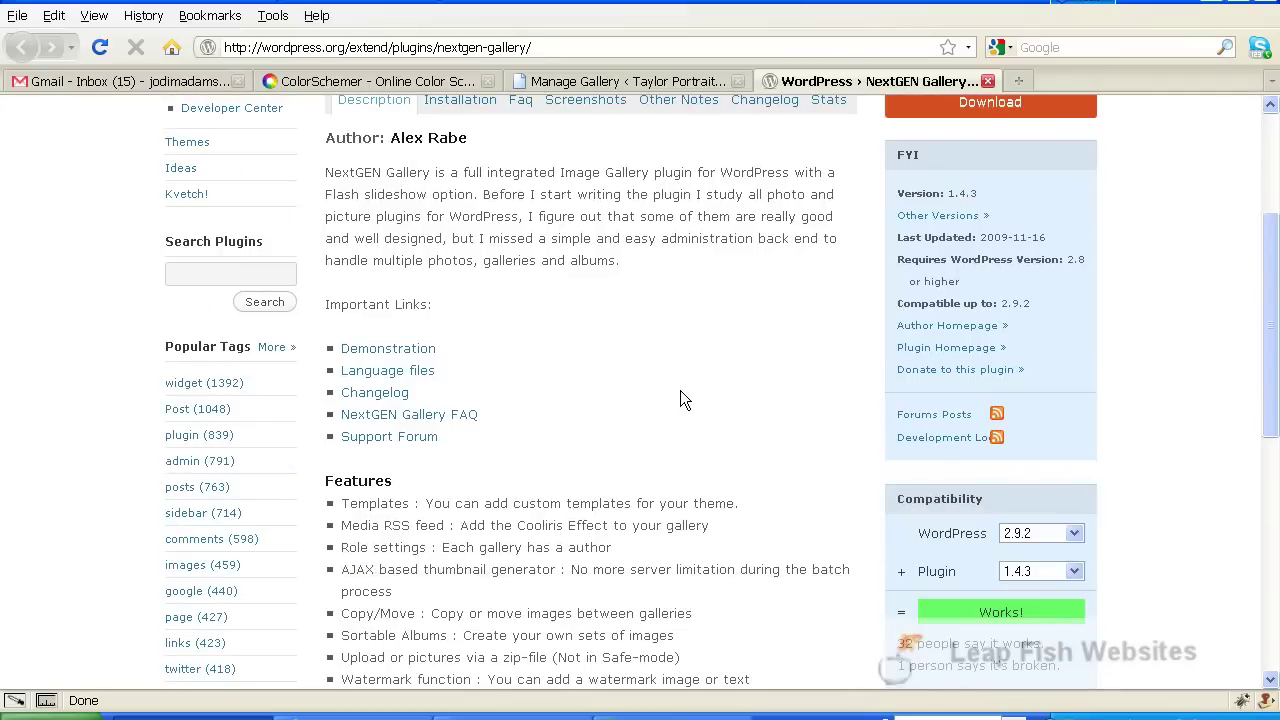
{"action": "scroll", "coordinate": [782, 398], "scroll_direction": "up", "scroll_amount": 3}
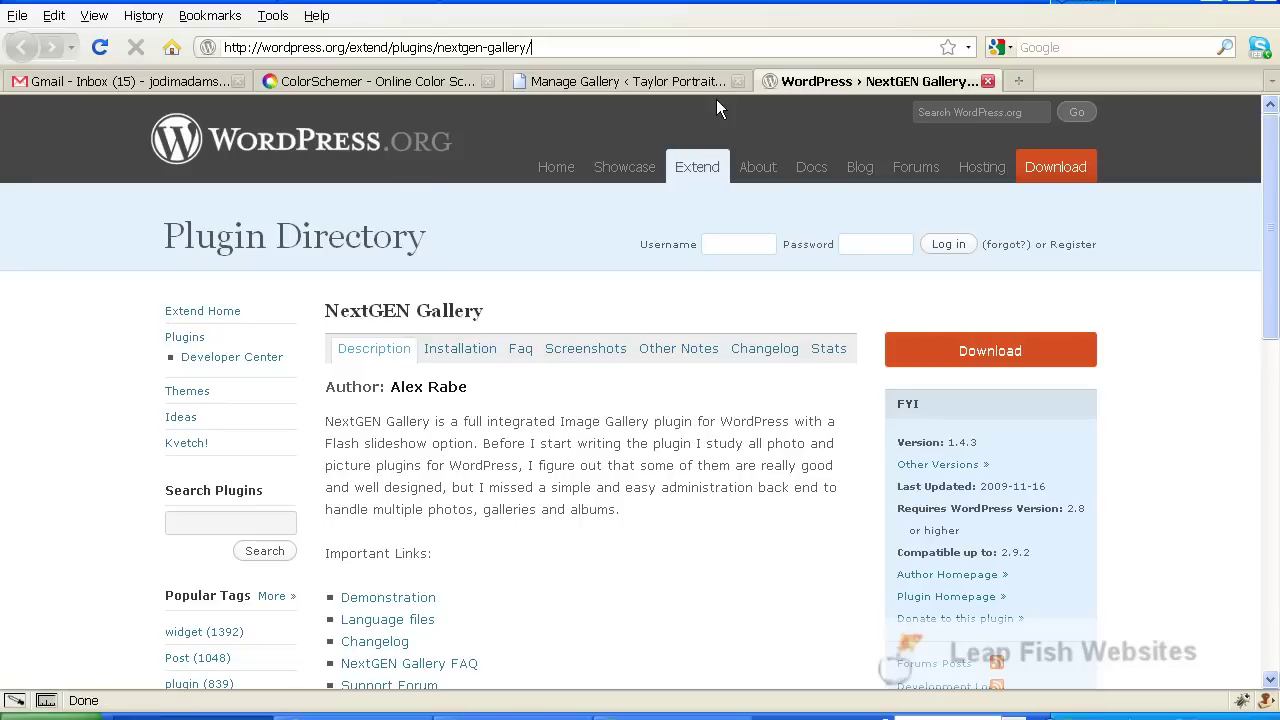
Switch to the Manage Gallery tab and scroll to show the test 1, test 2 and wedding galleries
{"action": "left_click", "coordinate": [586, 82]}
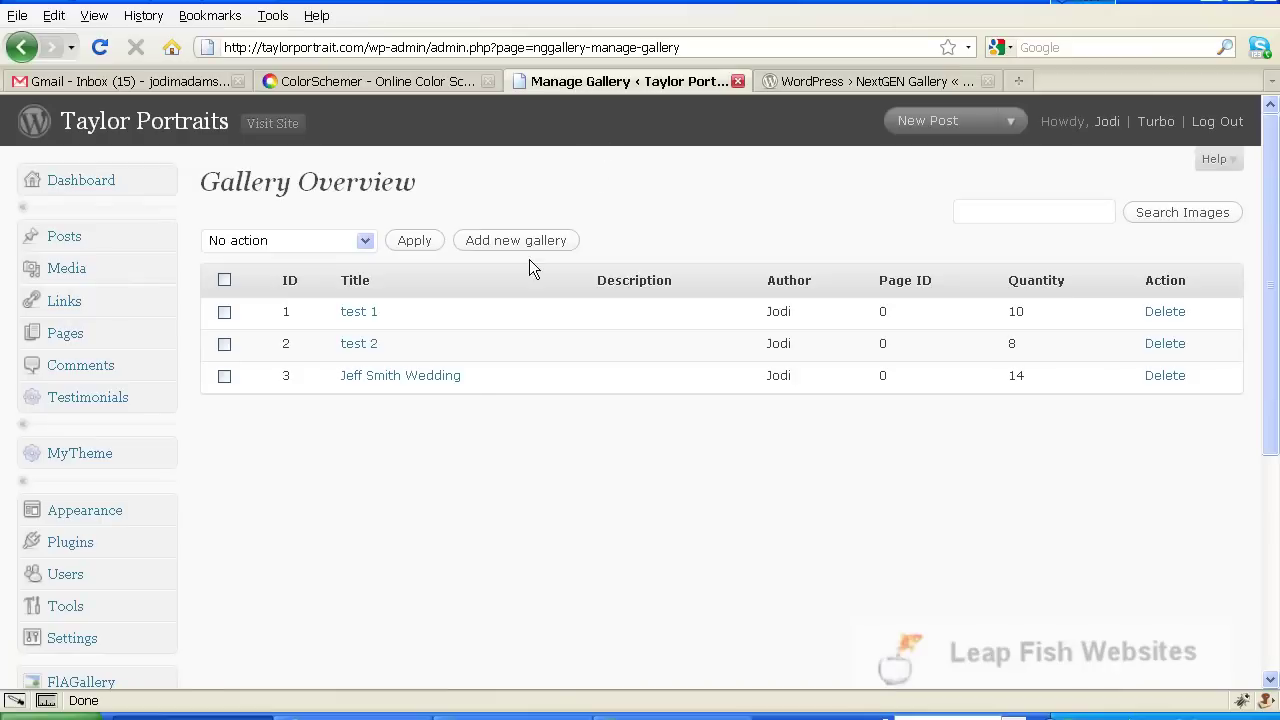
{"action": "scroll", "coordinate": [602, 368], "scroll_direction": "down", "scroll_amount": 5}
{"action": "scroll", "coordinate": [678, 346], "scroll_direction": "down", "scroll_amount": 1}
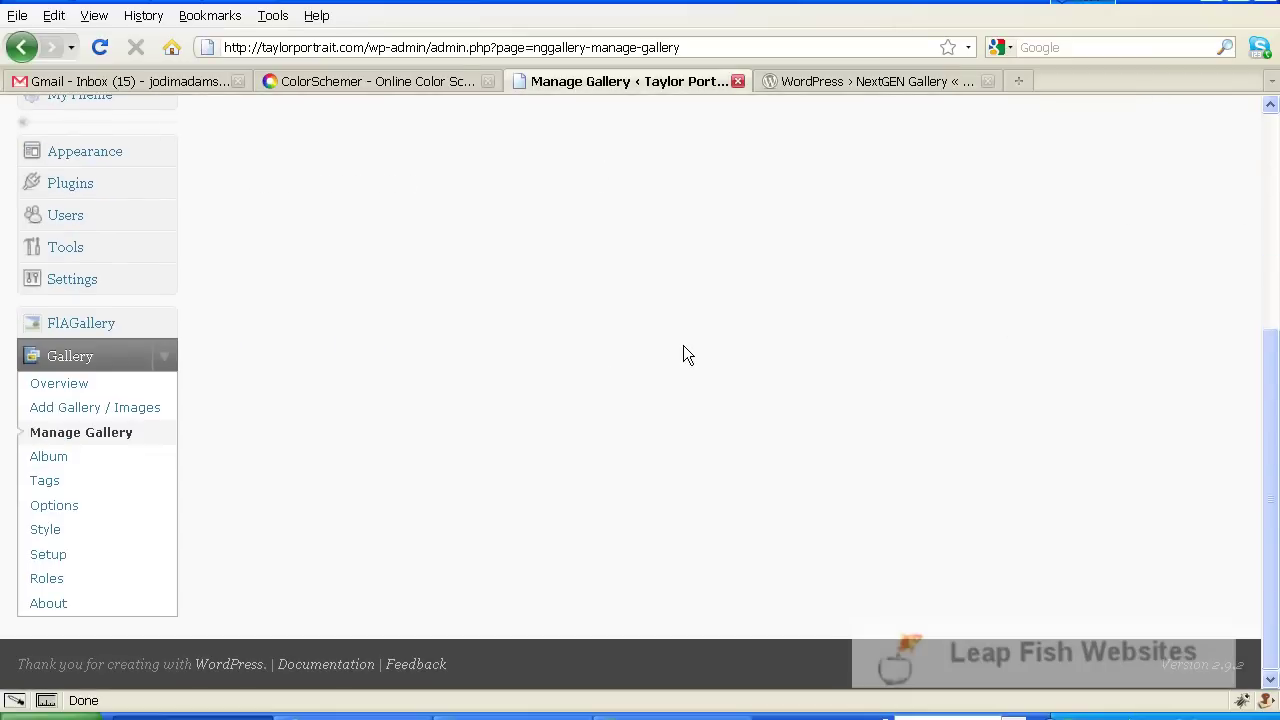
{"action": "scroll", "coordinate": [668, 457], "scroll_direction": "up", "scroll_amount": 5}
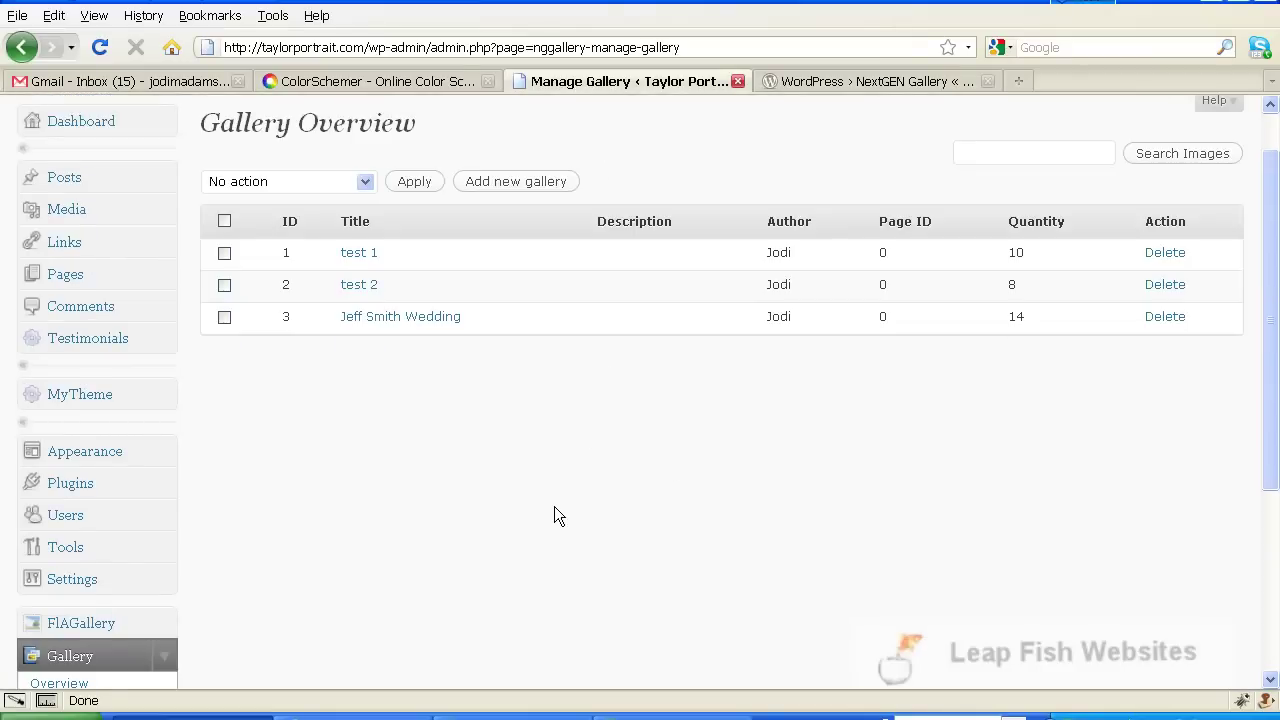
{"action": "scroll", "coordinate": [558, 514], "scroll_direction": "up", "scroll_amount": 1}
{"action": "scroll", "coordinate": [558, 512], "scroll_direction": "down", "scroll_amount": 5}
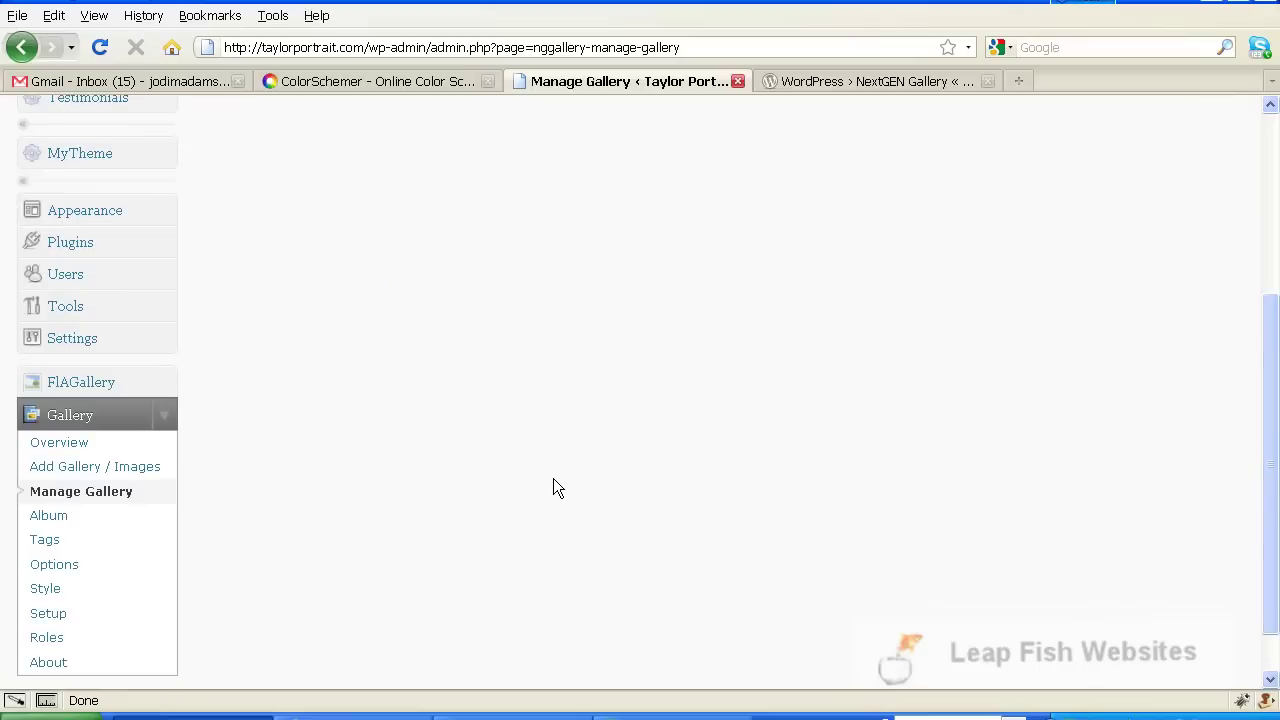
{"action": "scroll", "coordinate": [560, 478], "scroll_direction": "up", "scroll_amount": 5}
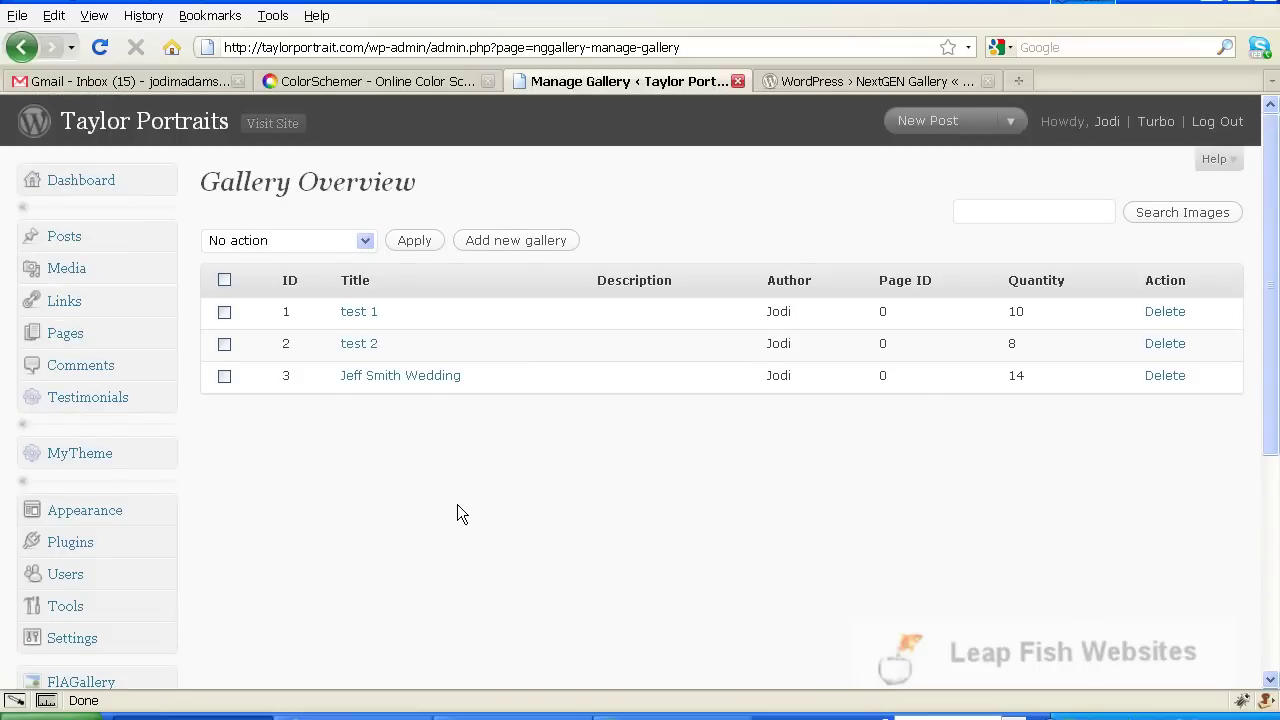
{"action": "scroll", "coordinate": [461, 513], "scroll_direction": "down", "scroll_amount": 6}
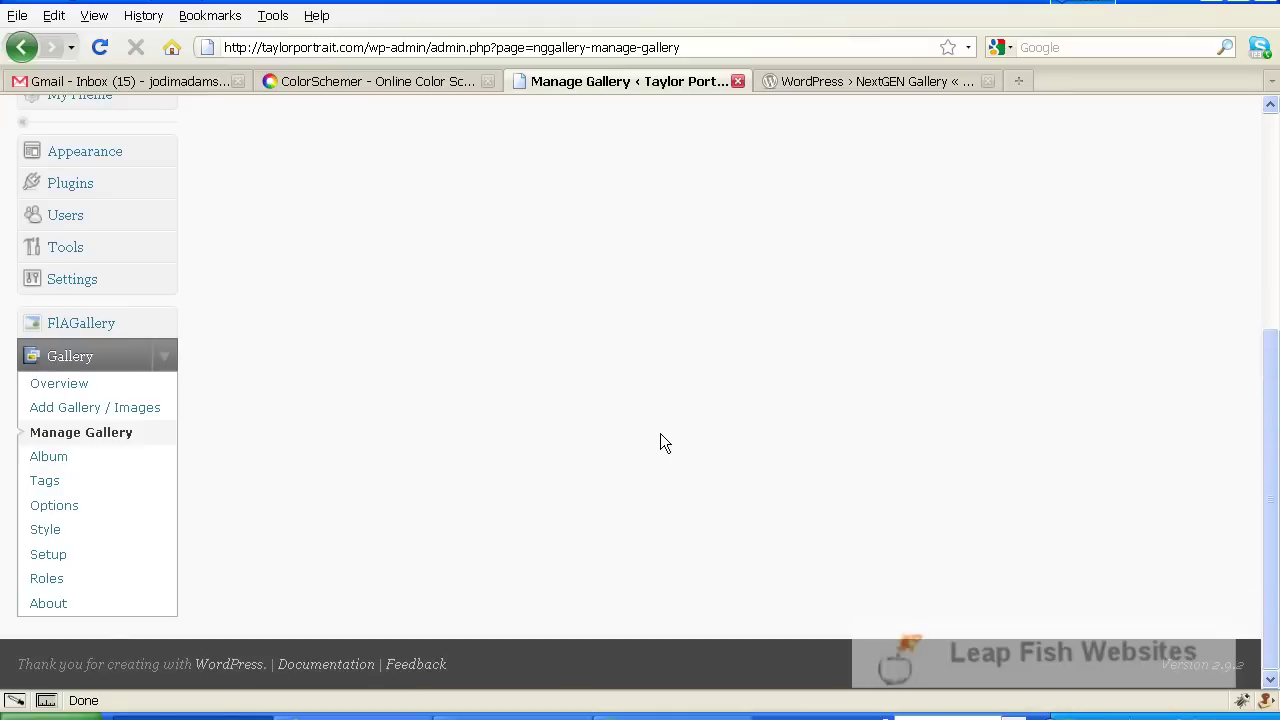
{"action": "scroll", "coordinate": [540, 445], "scroll_direction": "up", "scroll_amount": 4}
{"action": "scroll", "coordinate": [420, 457], "scroll_direction": "up", "scroll_amount": 3}
{"action": "scroll", "coordinate": [219, 527], "scroll_direction": "down", "scroll_amount": 2}
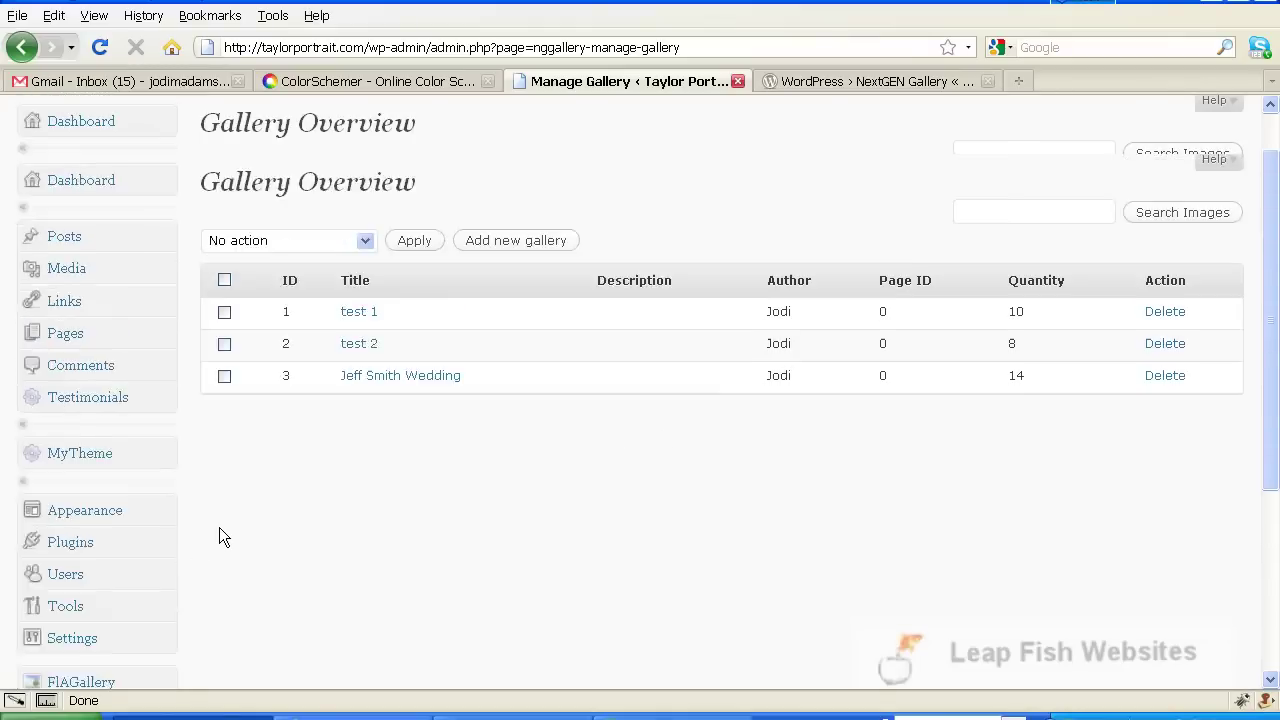
{"action": "scroll", "coordinate": [411, 536], "scroll_direction": "up", "scroll_amount": 1}
{"action": "scroll", "coordinate": [415, 545], "scroll_direction": "up", "scroll_amount": 2}
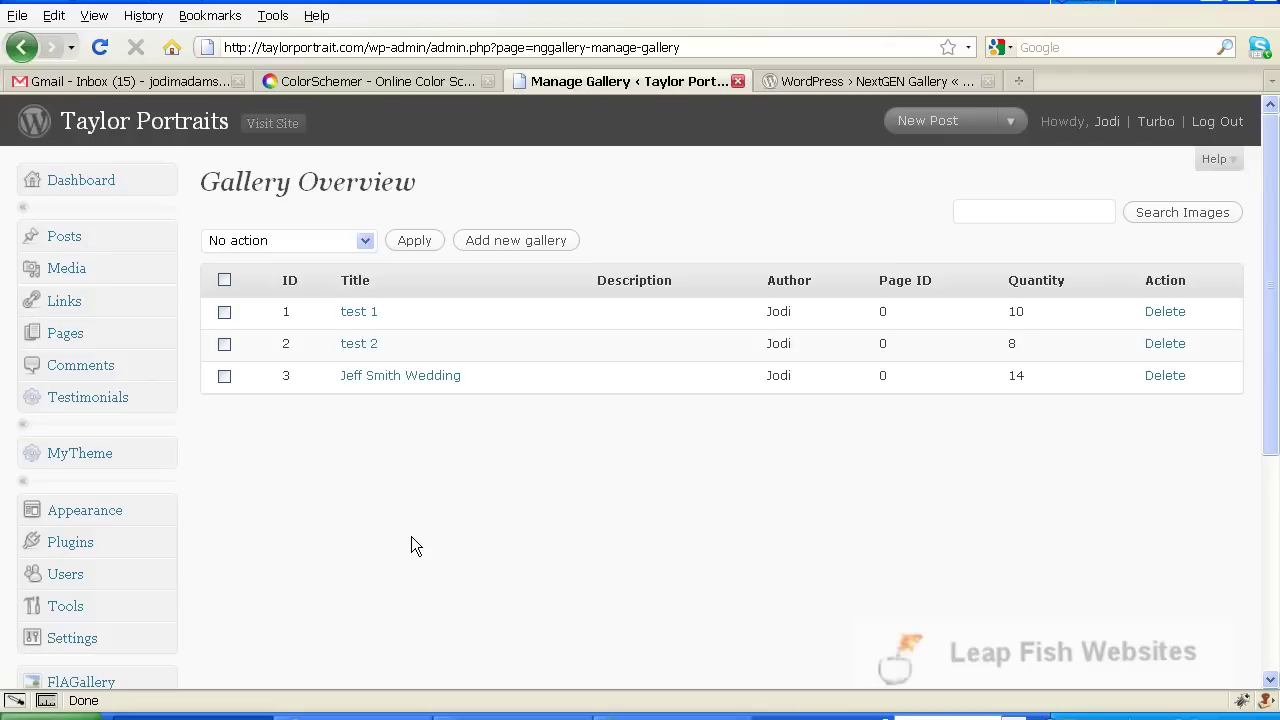
{"action": "scroll", "coordinate": [411, 543], "scroll_direction": "down", "scroll_amount": 6}
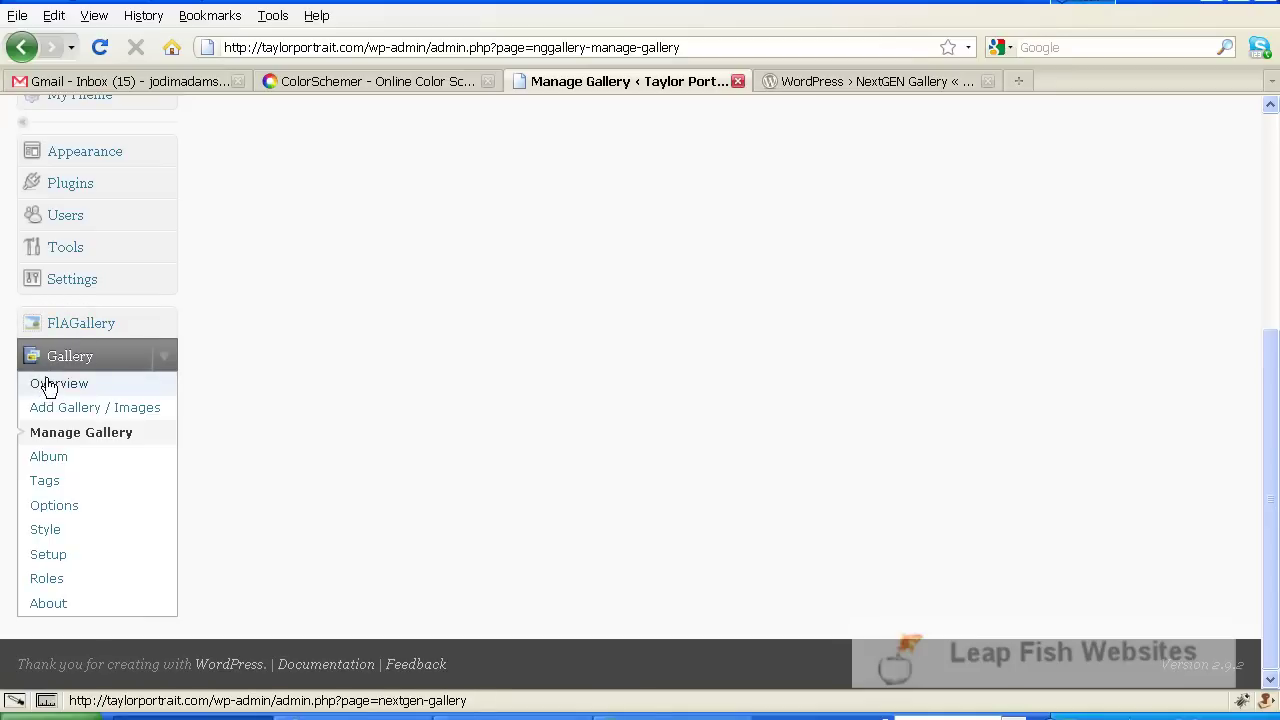
Open Gallery > Overview and scroll through the 32 images / 3 galleries summary and Server Settings
{"action": "left_click", "coordinate": [49, 387]}
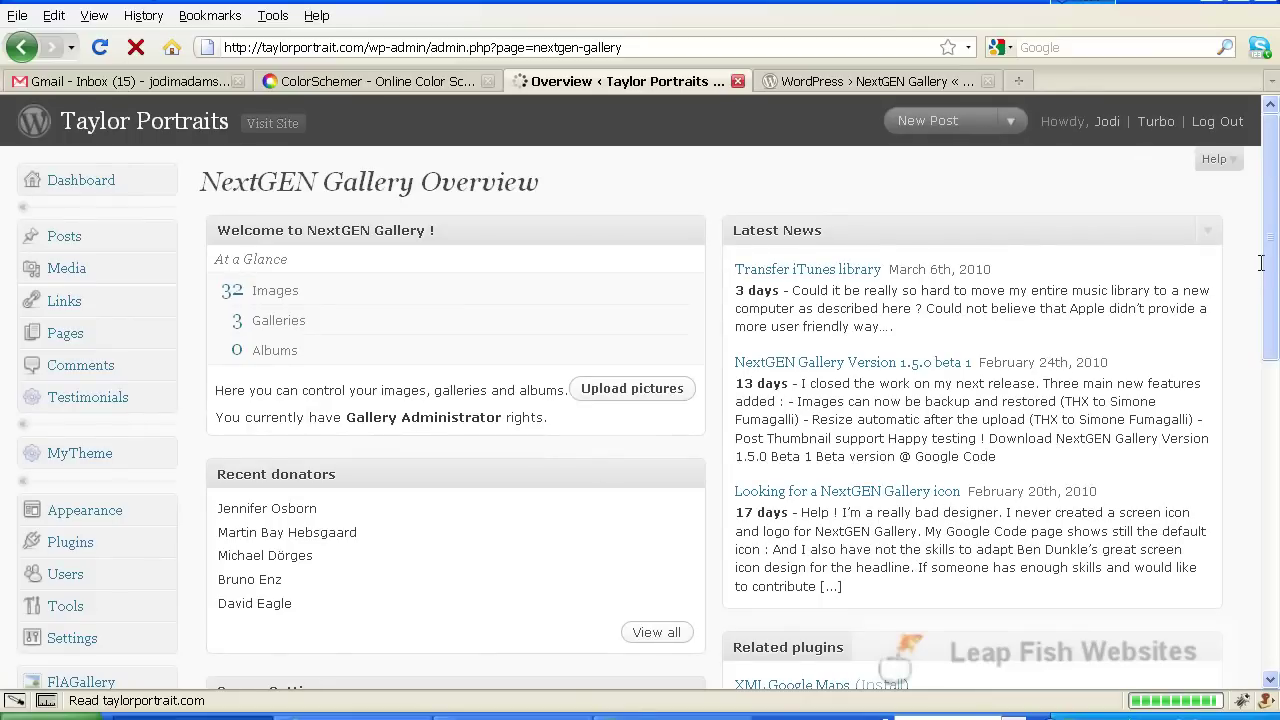
{"action": "scroll", "coordinate": [1275, 253], "scroll_direction": "down", "scroll_amount": 5}
{"action": "left_click_drag", "start_coordinate": [1275, 253], "coordinate": [1275, 163]}
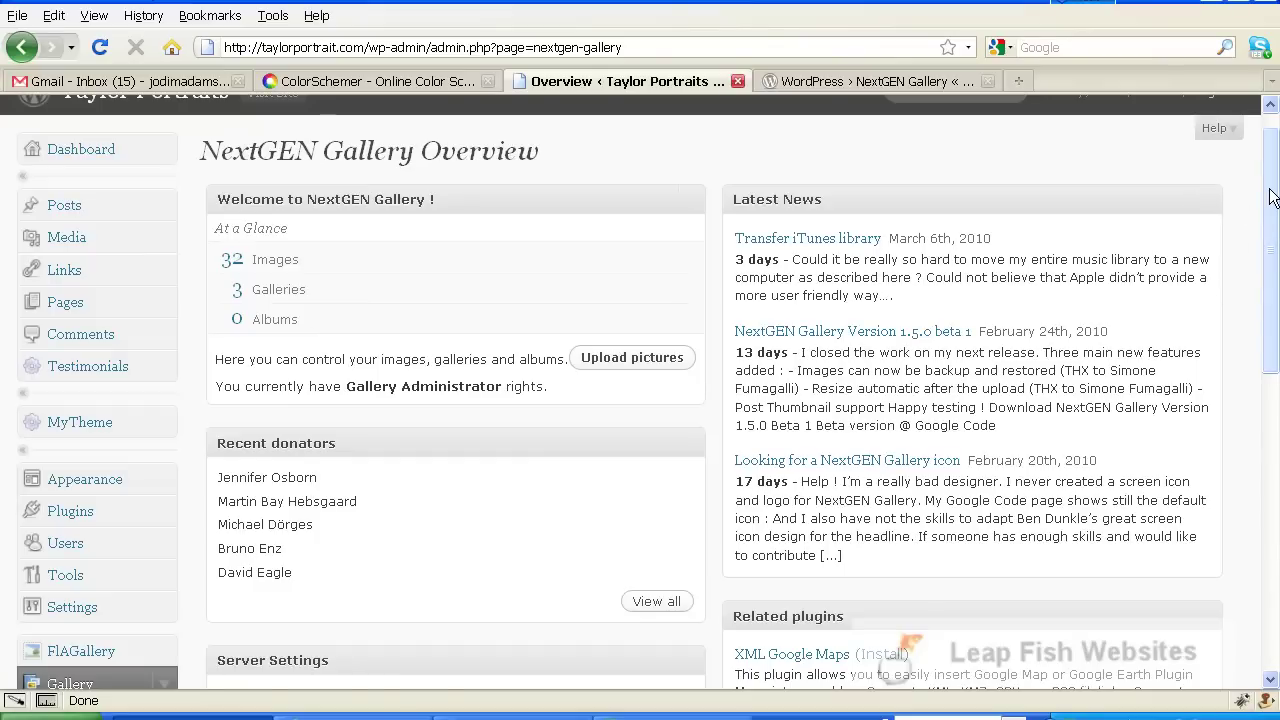
{"action": "left_click_drag", "start_coordinate": [1270, 197], "coordinate": [1272, 426]}
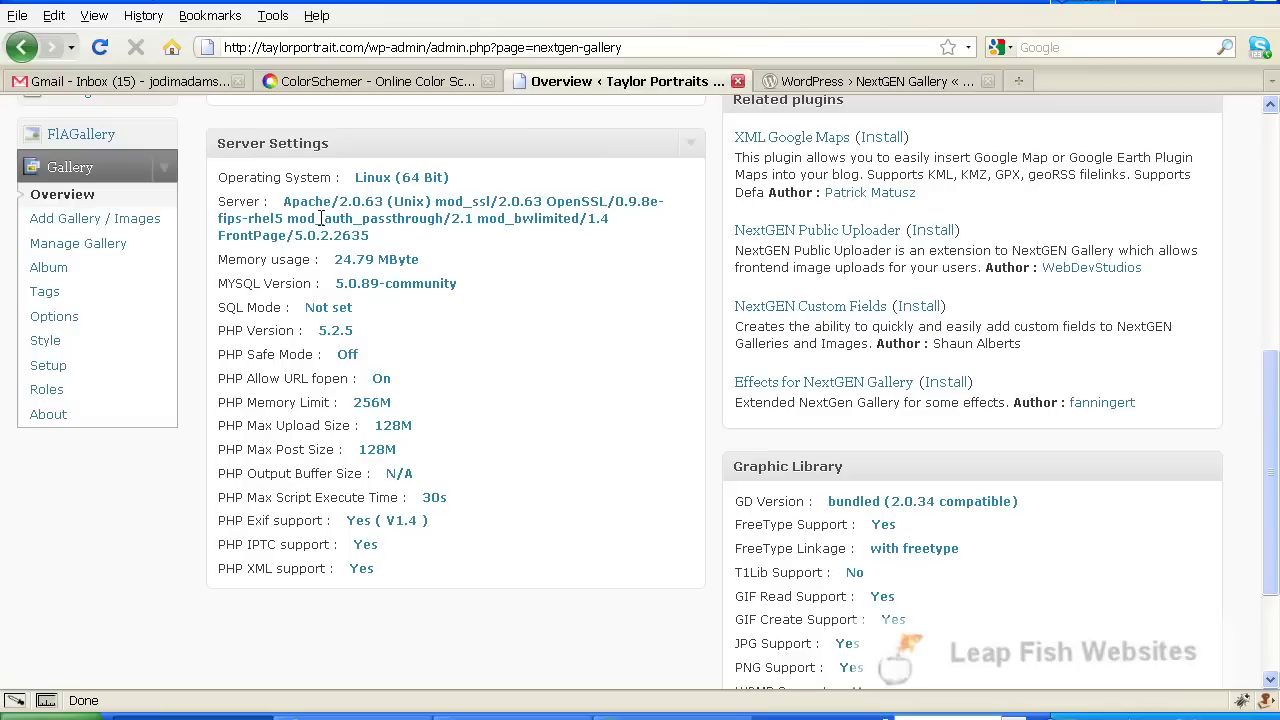
{"action": "left_click", "coordinate": [55, 250]}
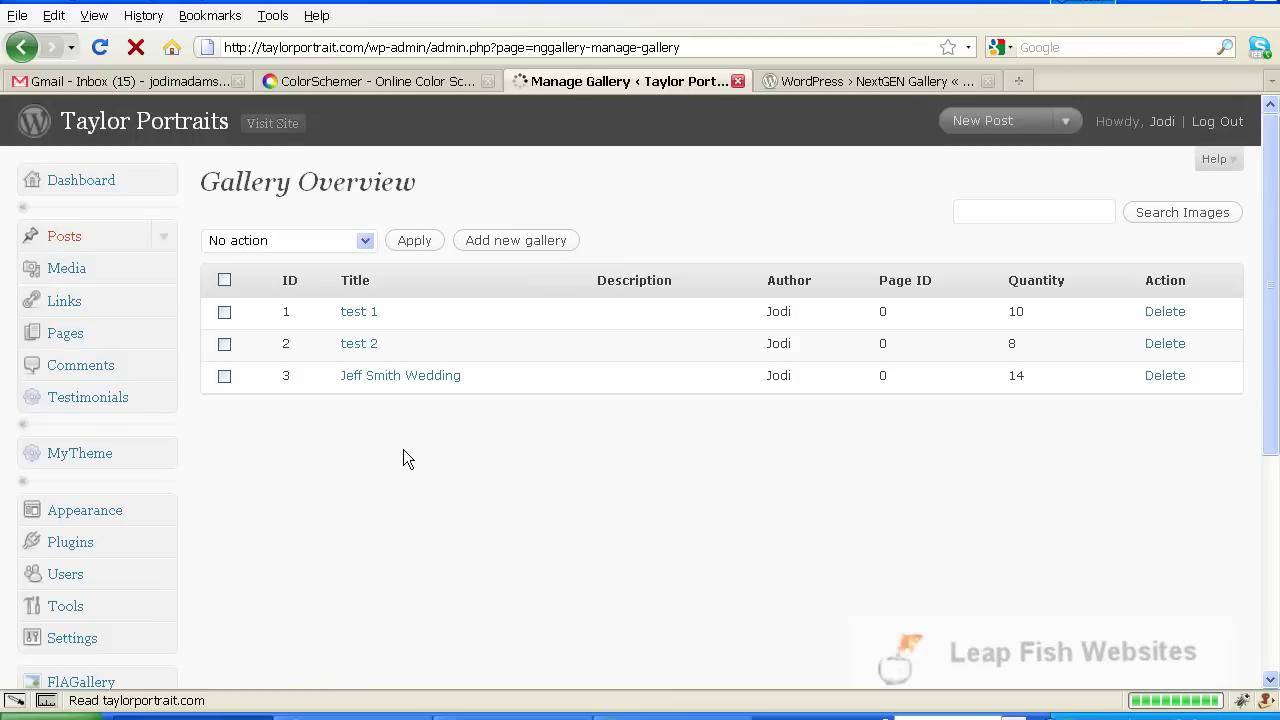
{"action": "left_click", "coordinate": [366, 314]}
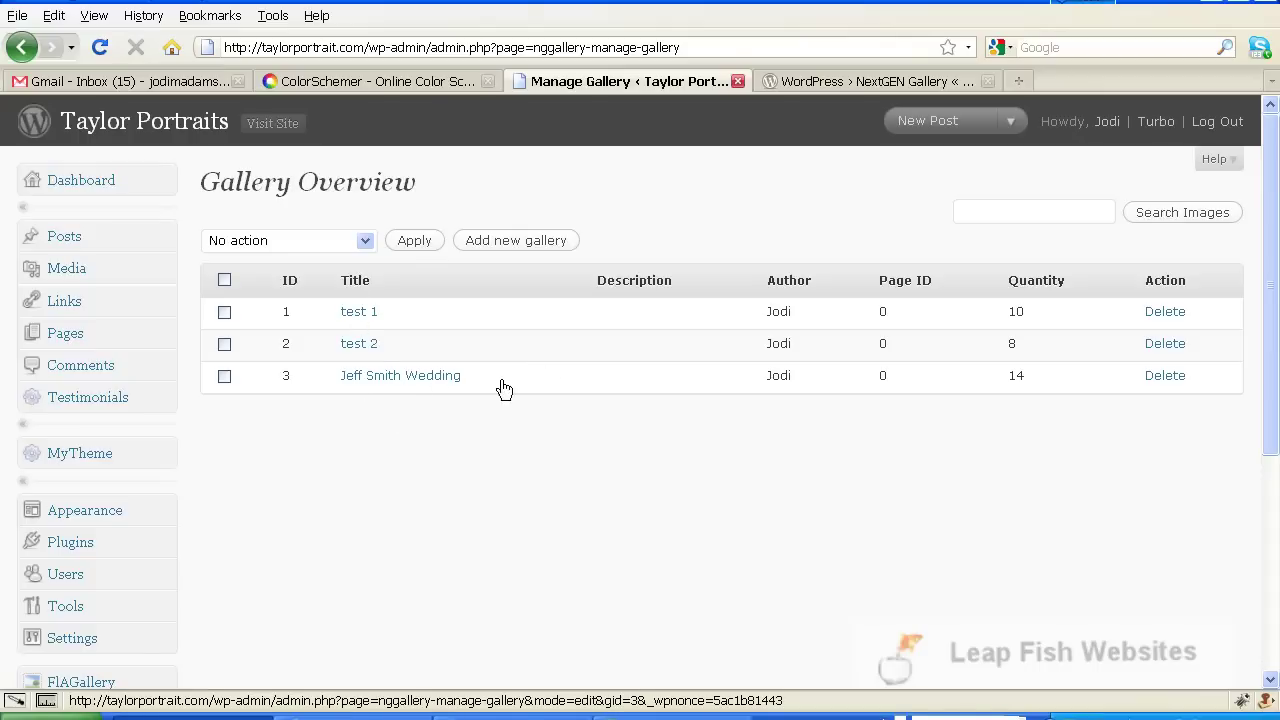
{"action": "scroll", "coordinate": [652, 402], "scroll_direction": "down", "scroll_amount": 5}
{"action": "scroll", "coordinate": [637, 413], "scroll_direction": "up", "scroll_amount": 5}
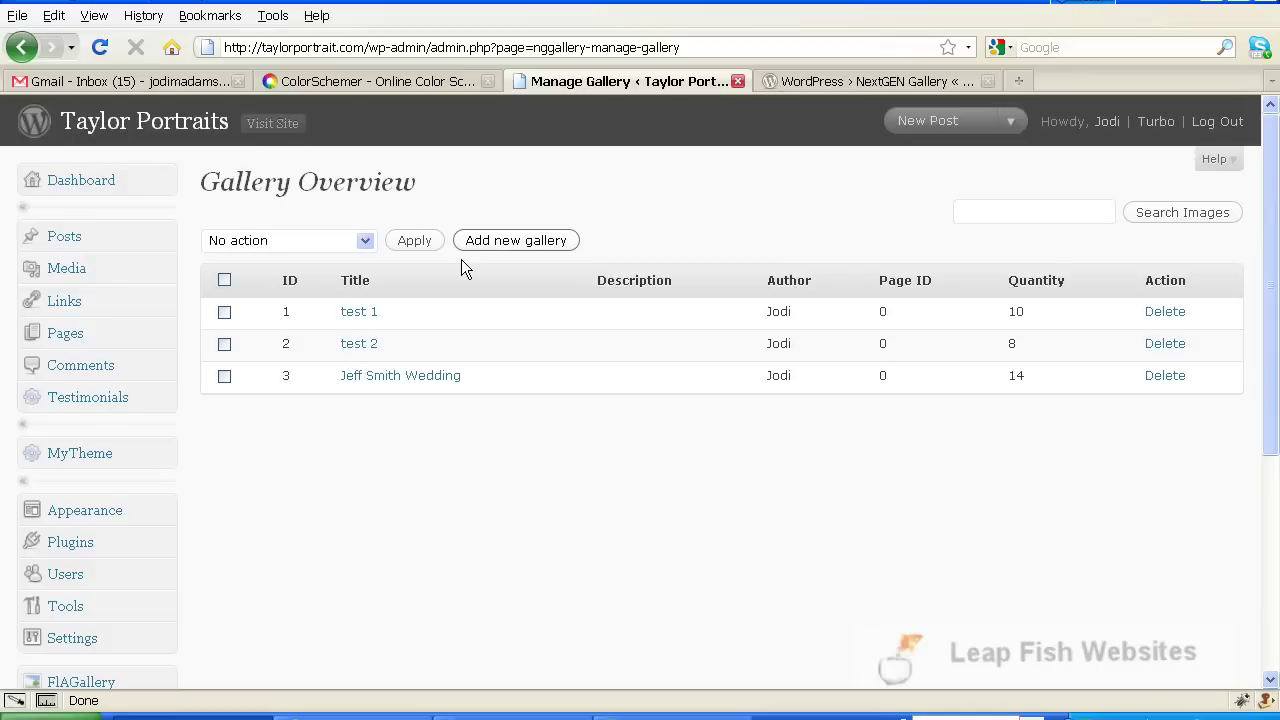
{"action": "left_click", "coordinate": [497, 254]}
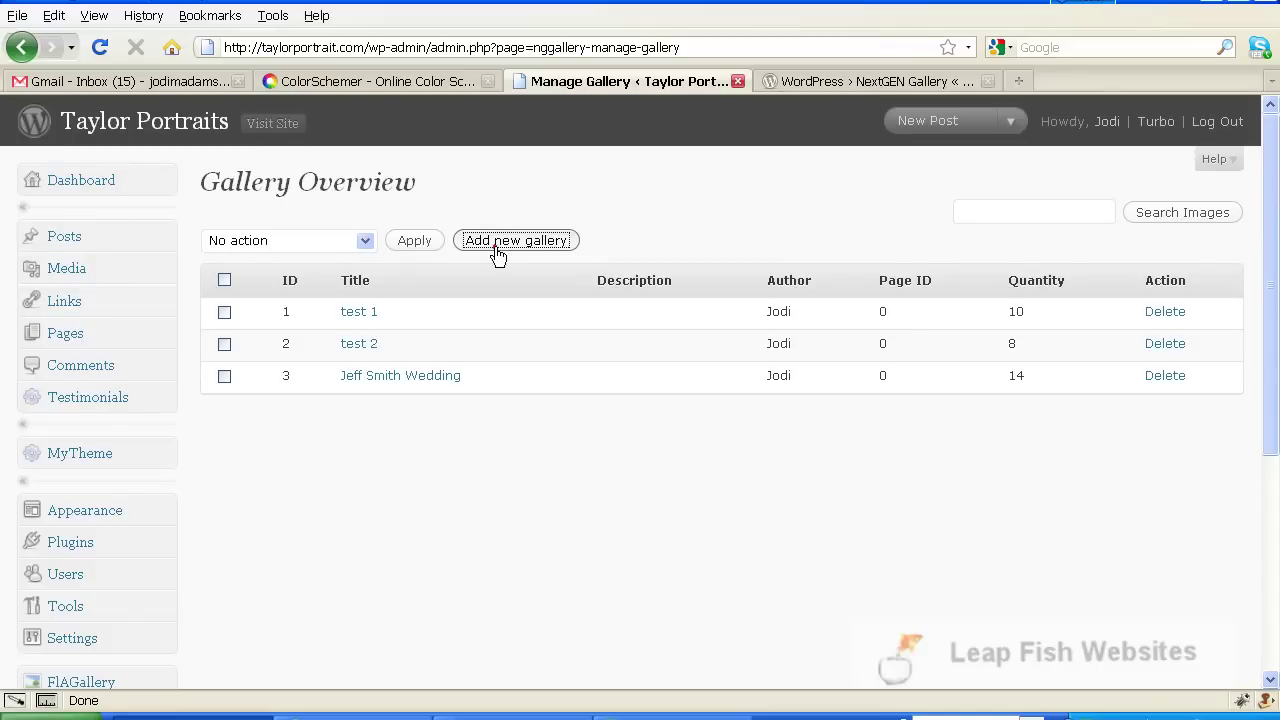
{"action": "left_click", "coordinate": [391, 322]}
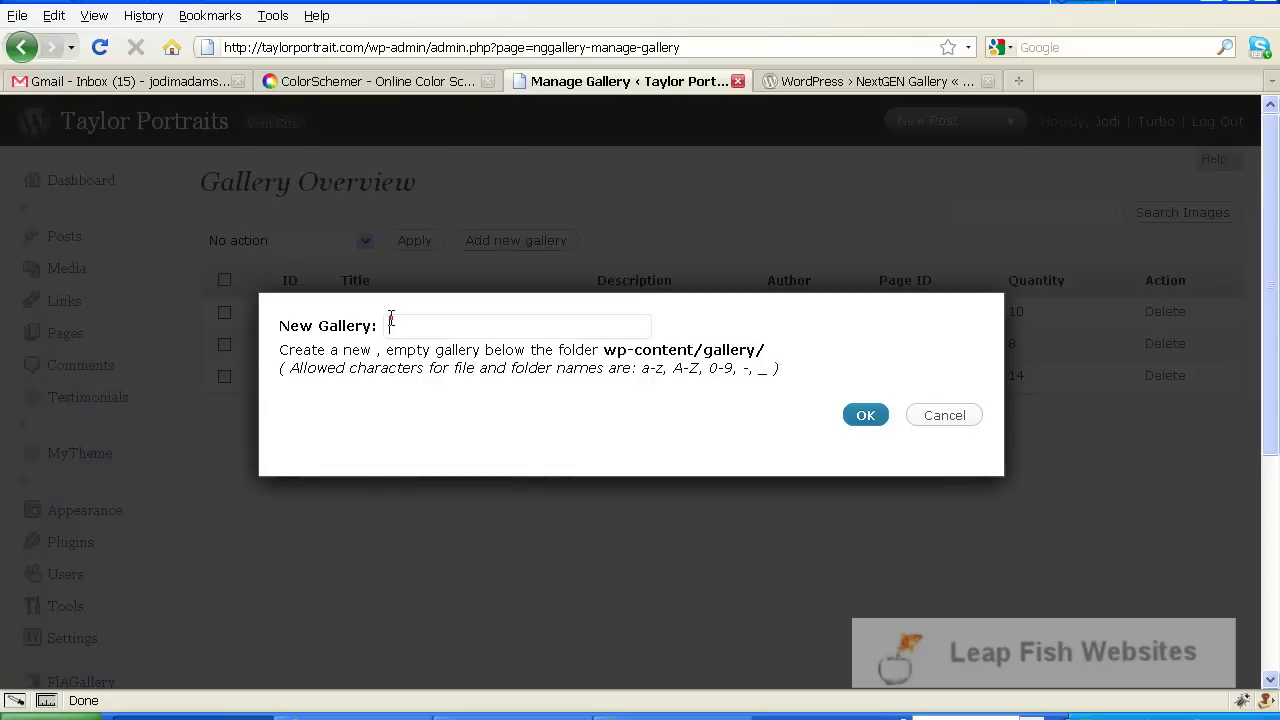
{"action": "type", "text": " Weddi"}
{"action": "type", "text": "ng"}
{"action": "left_click", "coordinate": [866, 422]}
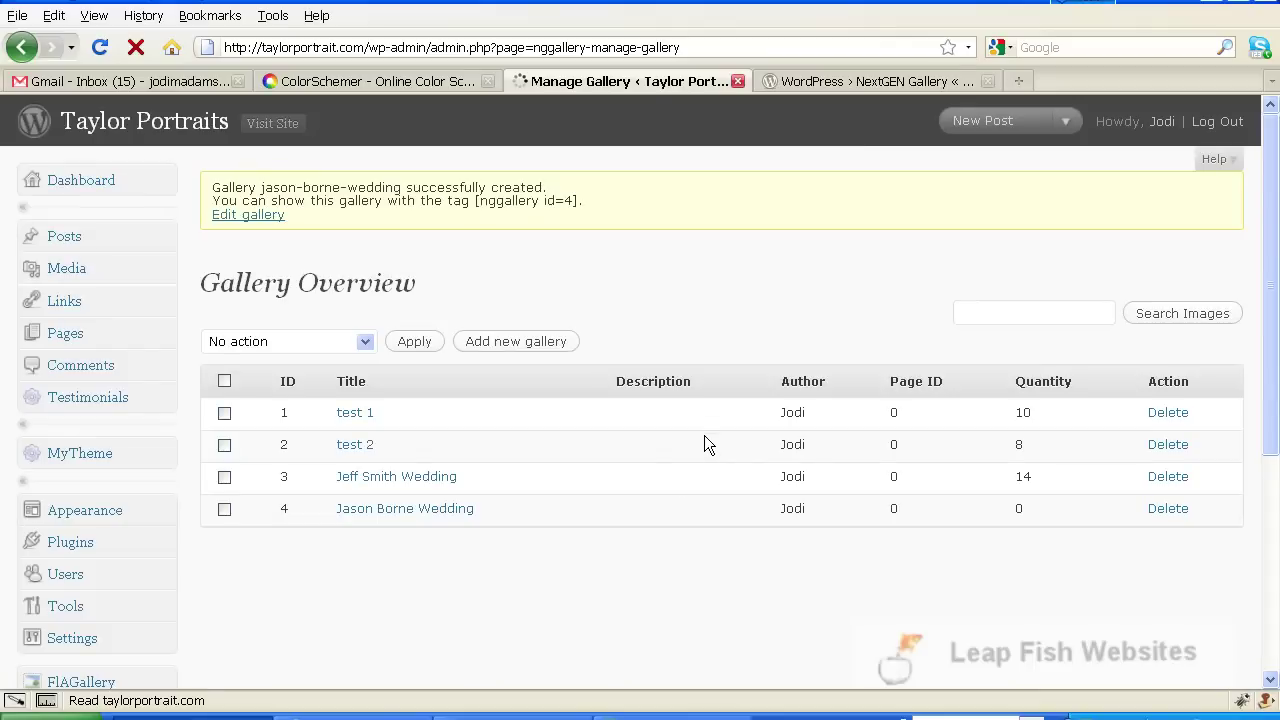
{"action": "scroll", "coordinate": [665, 422], "scroll_direction": "down", "scroll_amount": 4}
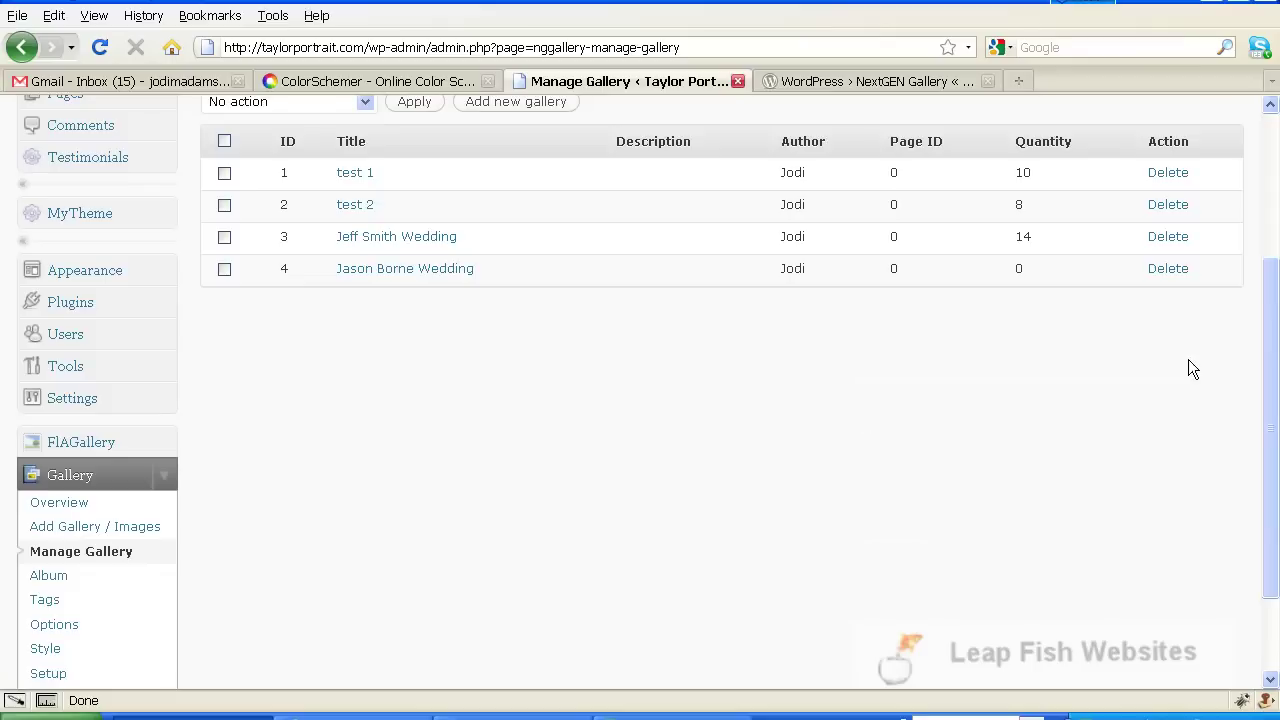
{"action": "scroll", "coordinate": [702, 490], "scroll_direction": "down", "scroll_amount": 2}
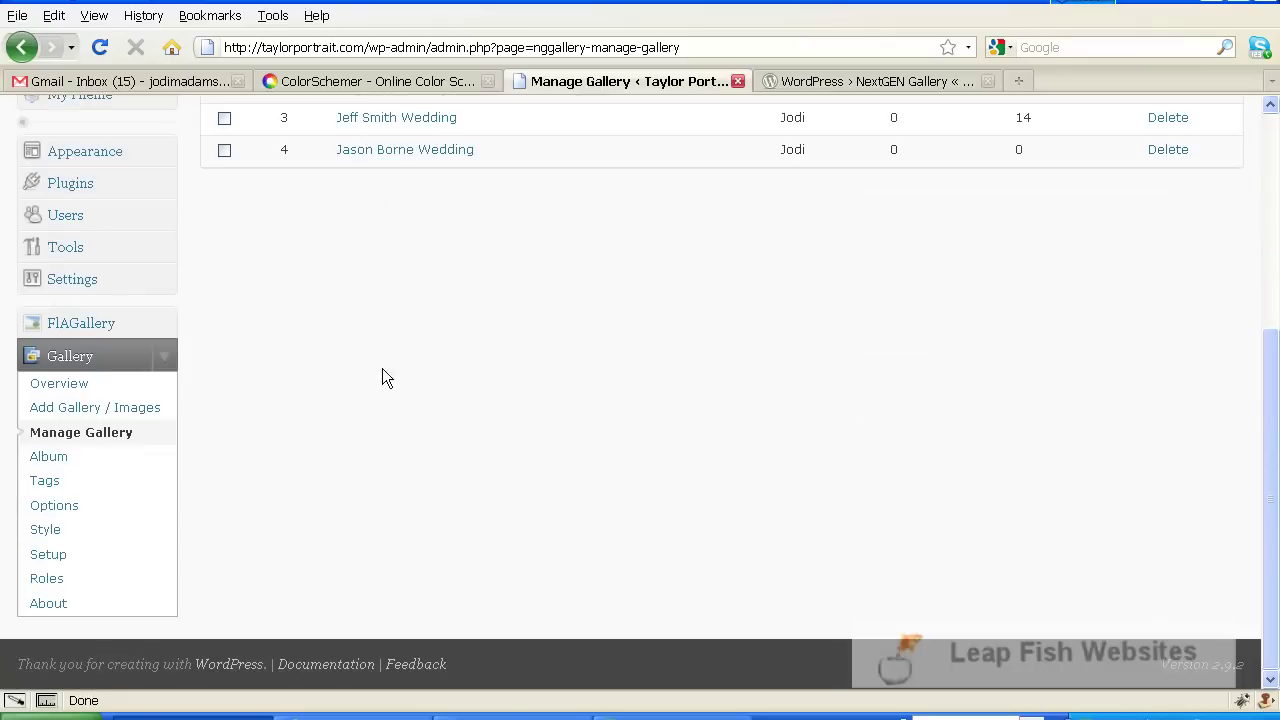
Open Add Gallery / Images, view the Upload a Zip-File tab, then switch to Upload Images
{"action": "left_click", "coordinate": [99, 411]}
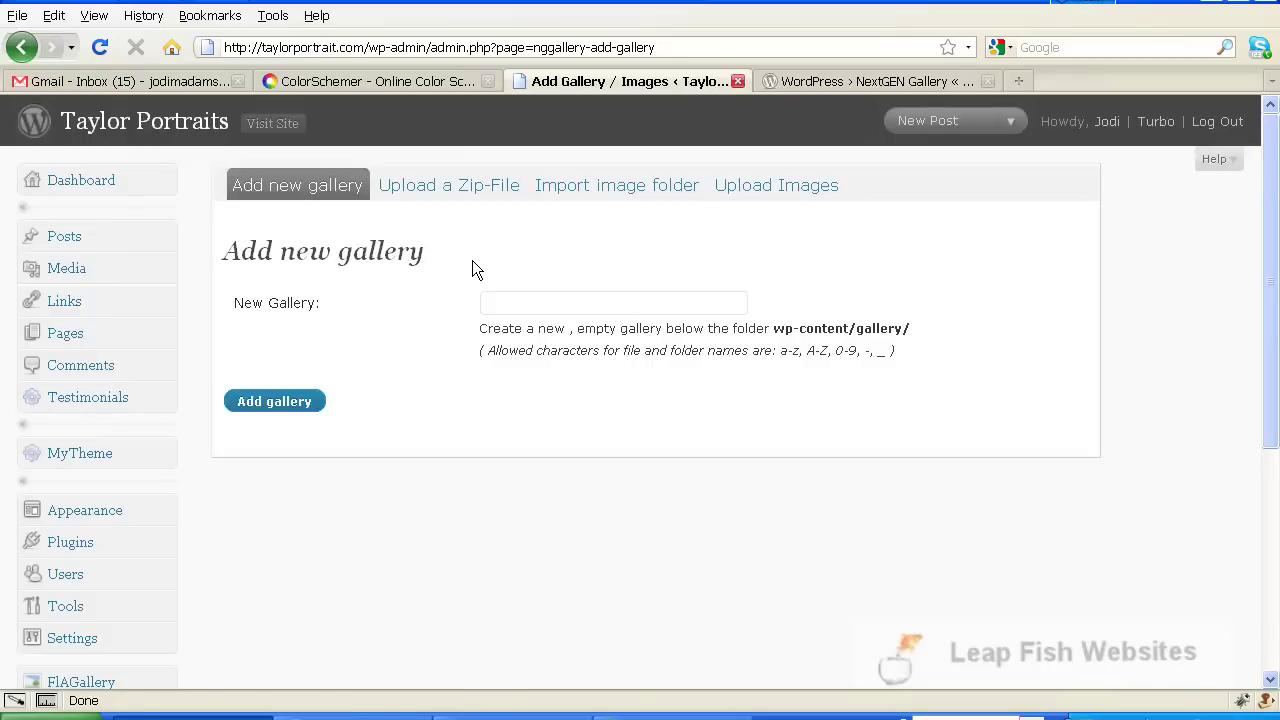
{"action": "left_click", "coordinate": [437, 191]}
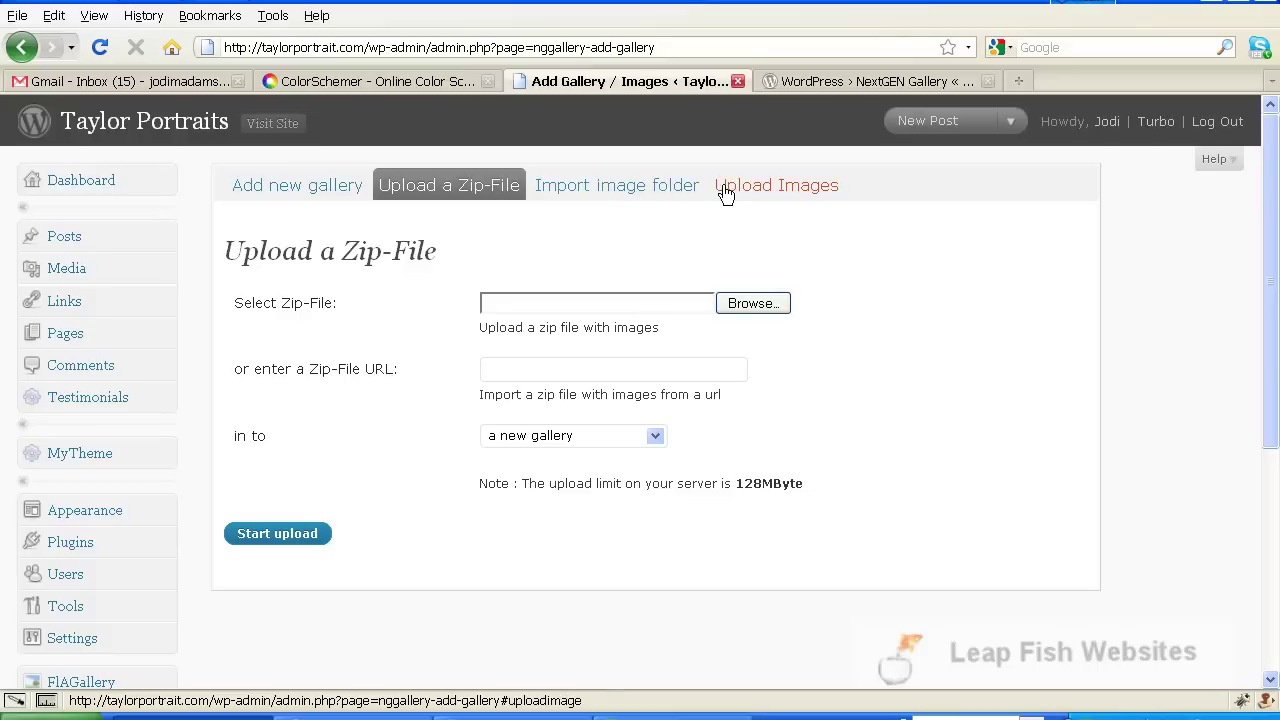
{"action": "left_click", "coordinate": [802, 194]}
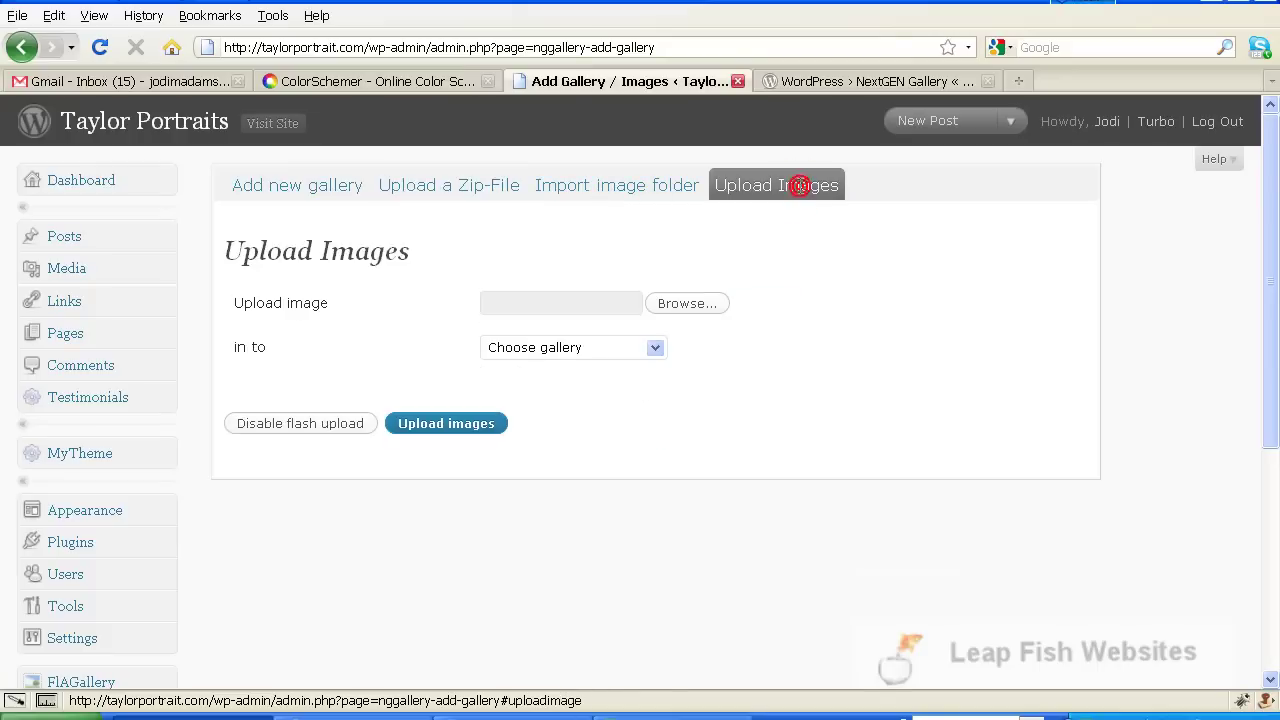
Open the file picker from the Upload image Browse... button
{"action": "left_click", "coordinate": [703, 302]}
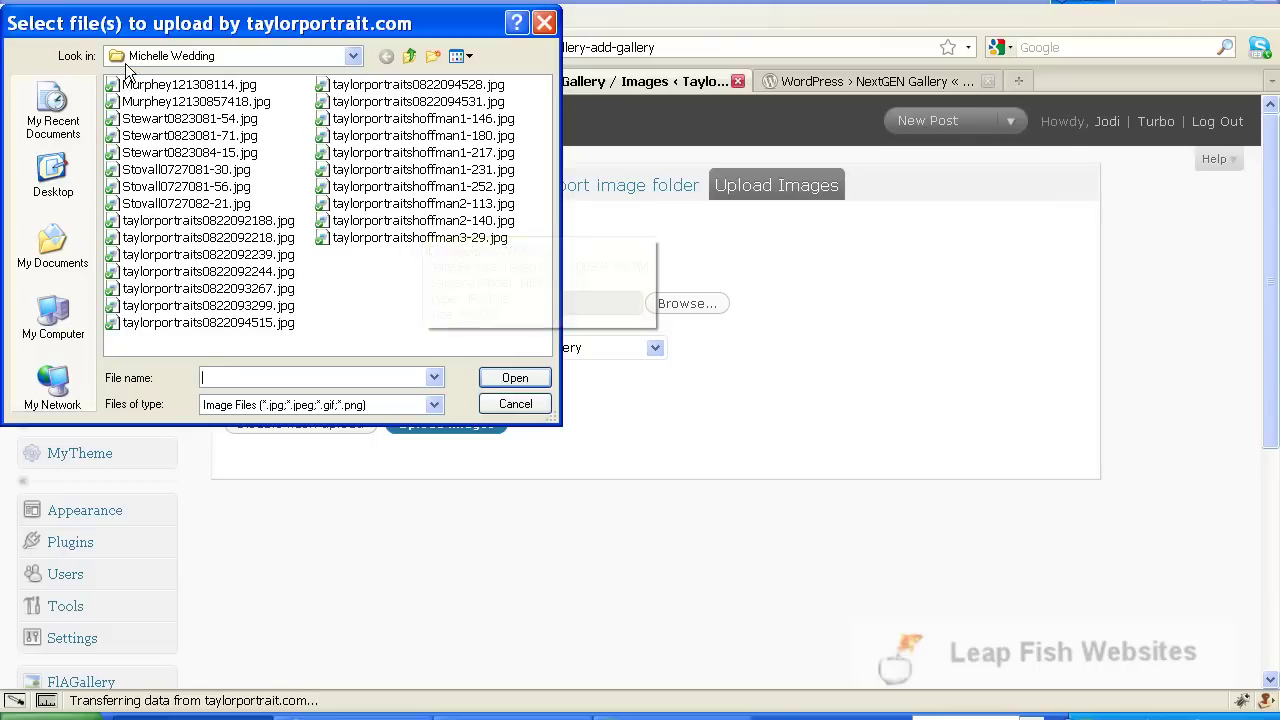
Queue Murphey121308114.jpg for upload and reopen the file picker for more photos
{"action": "left_click", "coordinate": [174, 88]}
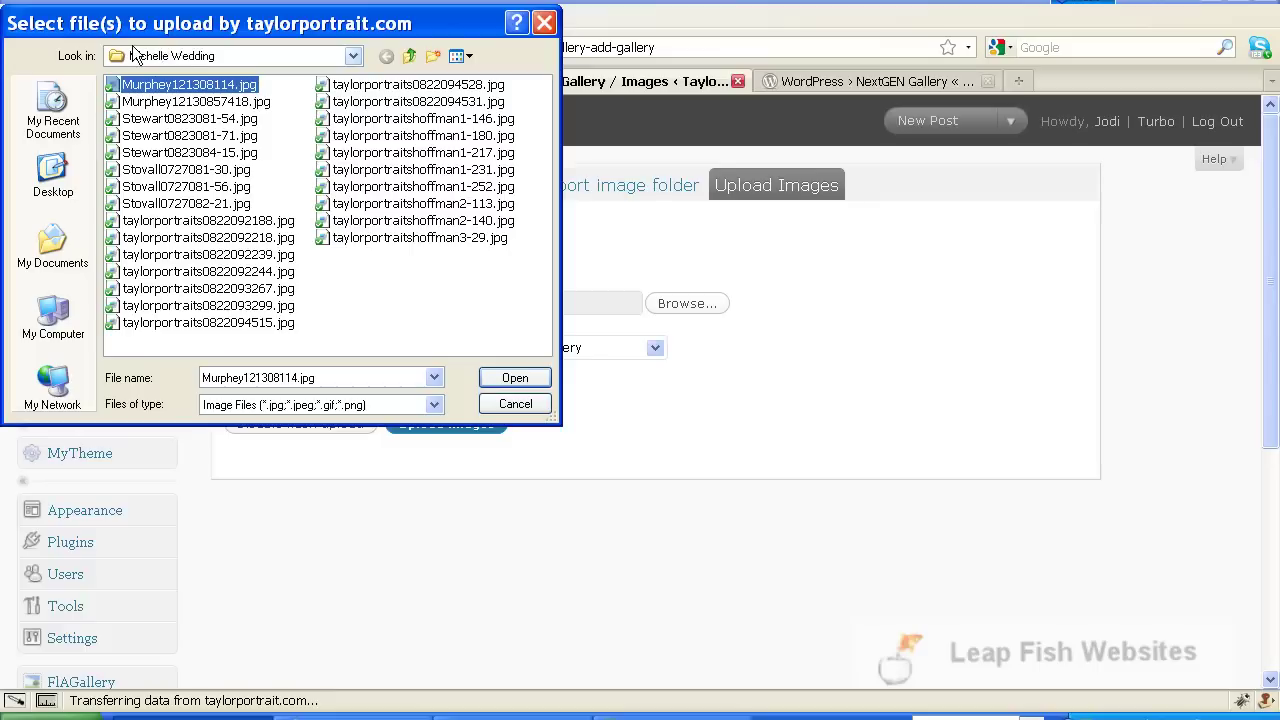
{"action": "double_click", "coordinate": [128, 84]}
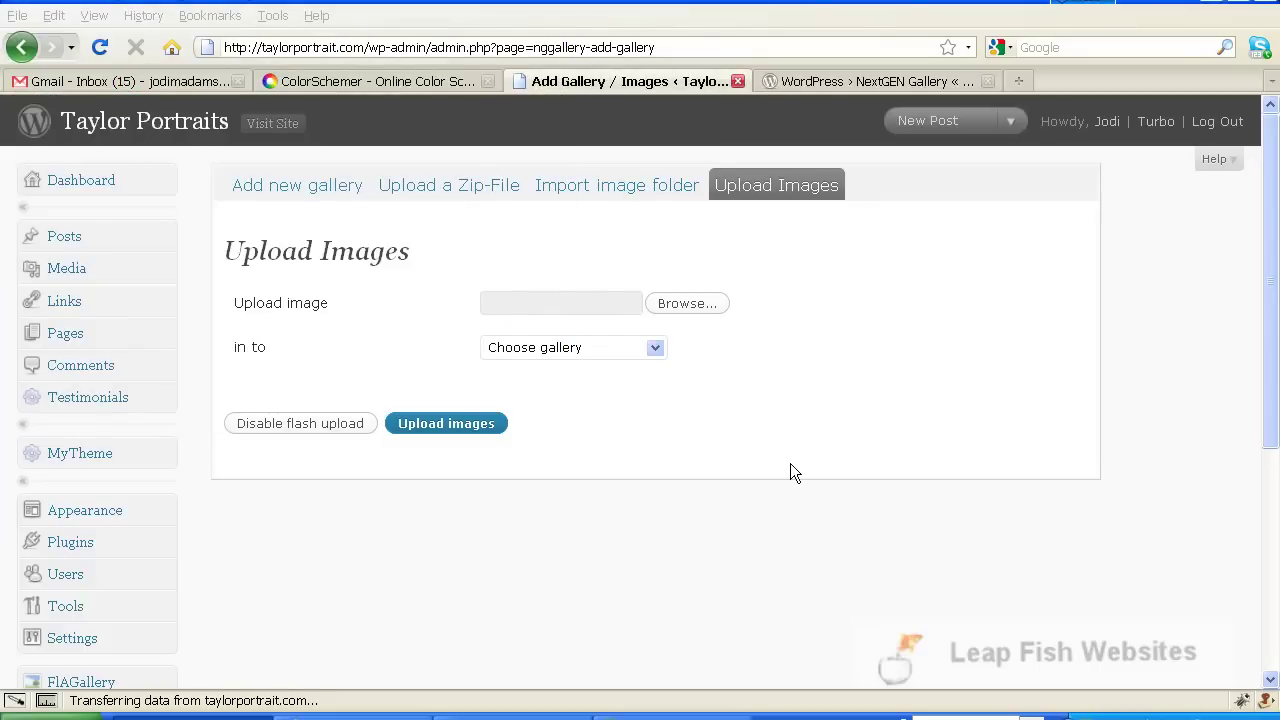
{"action": "left_click", "coordinate": [688, 304]}
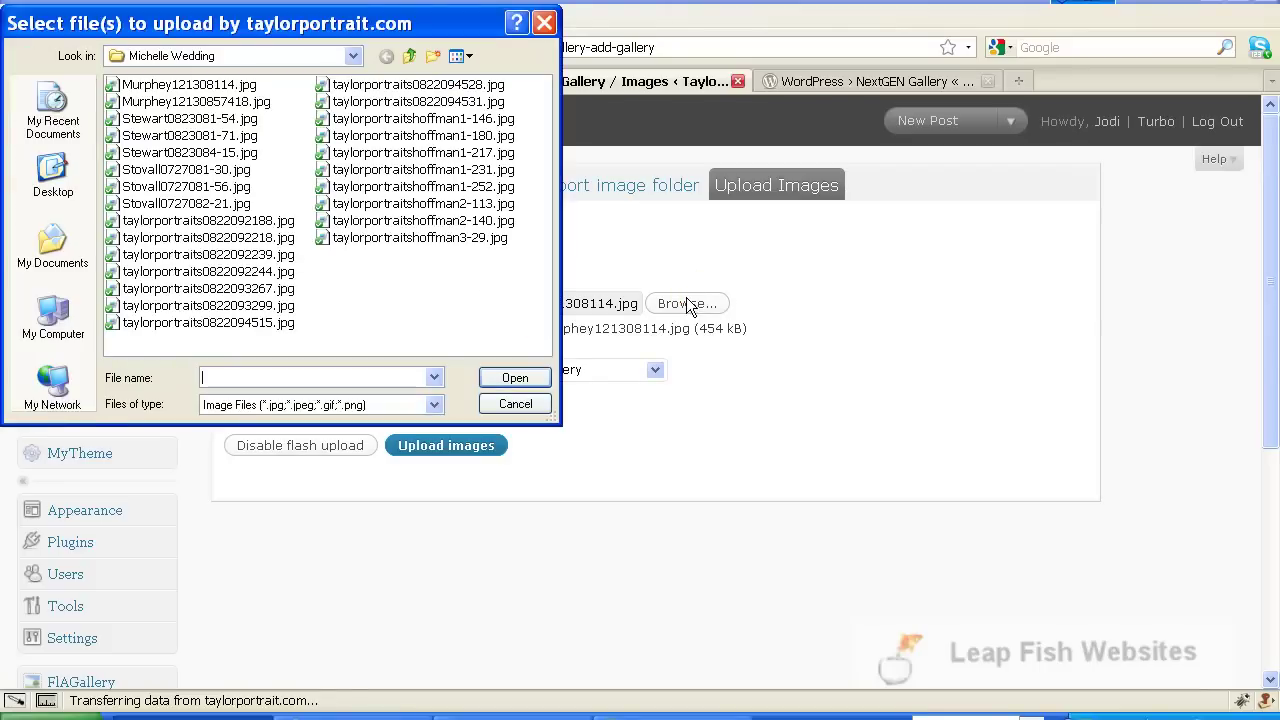
{"action": "left_click", "coordinate": [212, 102]}
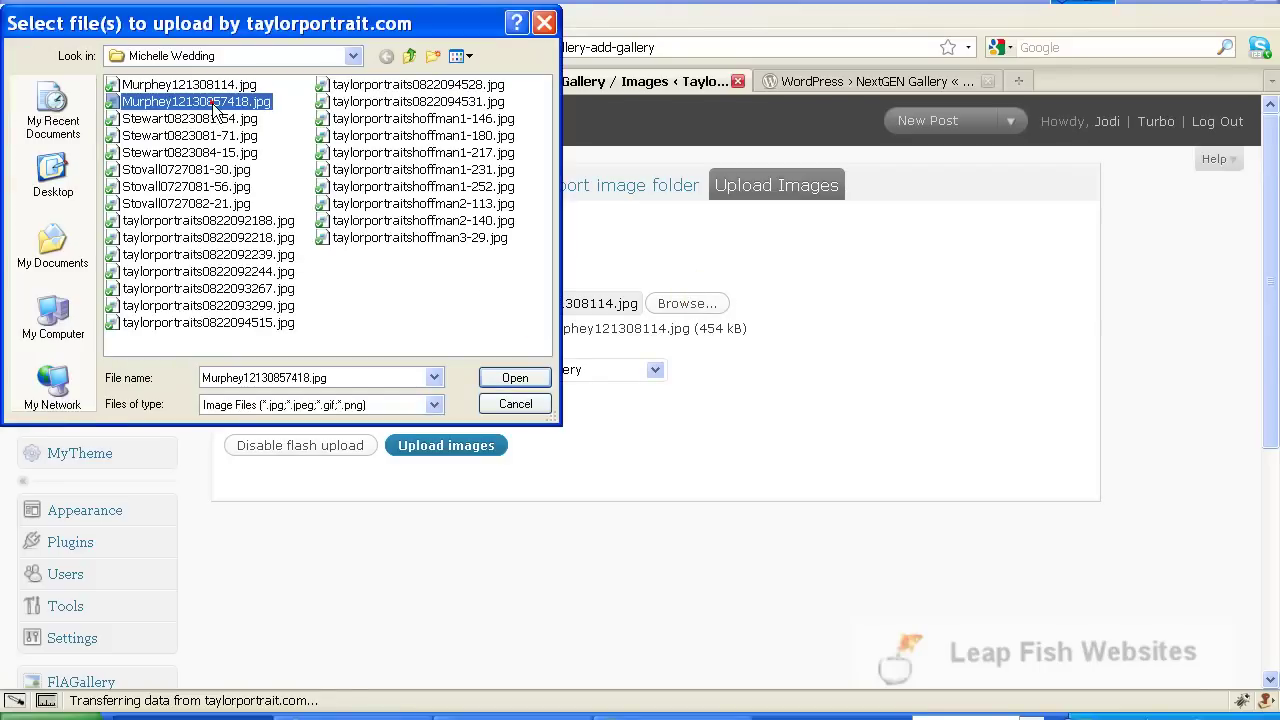
{"action": "left_click", "coordinate": [196, 119]}
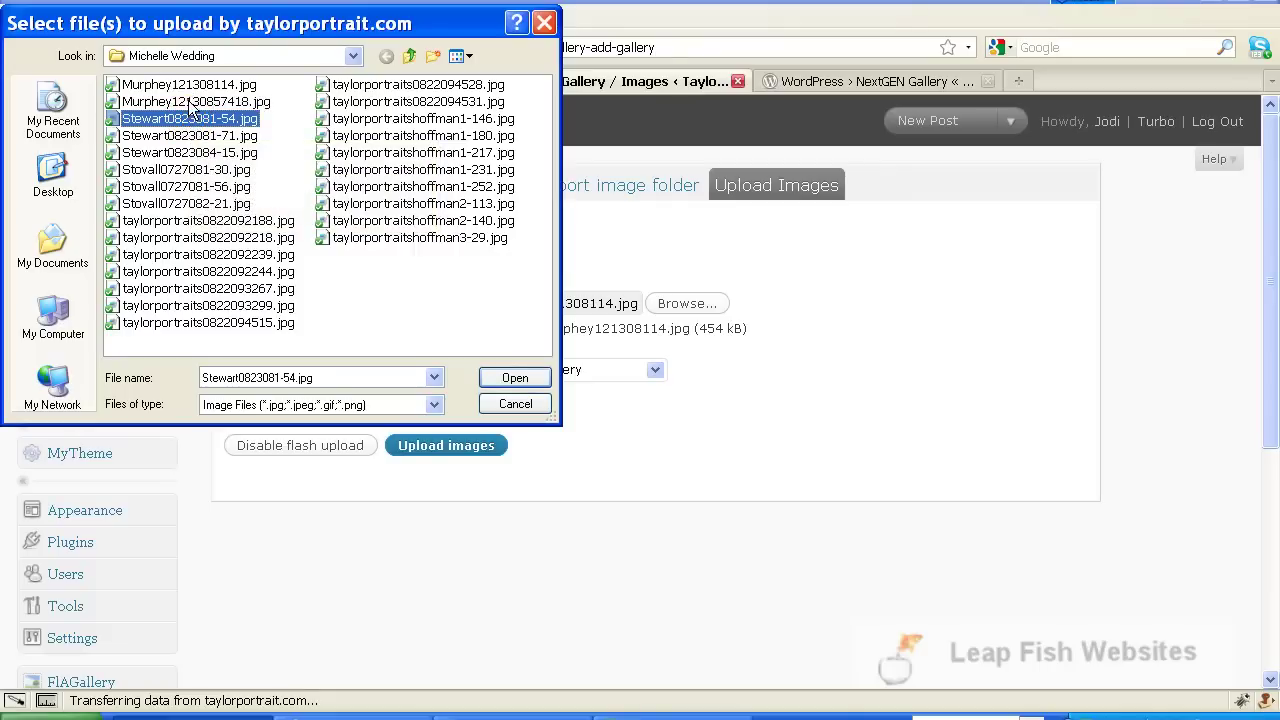
{"action": "left_click", "coordinate": [189, 101], "text": "ctrl"}
{"action": "left_click", "coordinate": [185, 136], "text": "ctrl"}
{"action": "left_click", "coordinate": [178, 152], "text": "ctrl"}
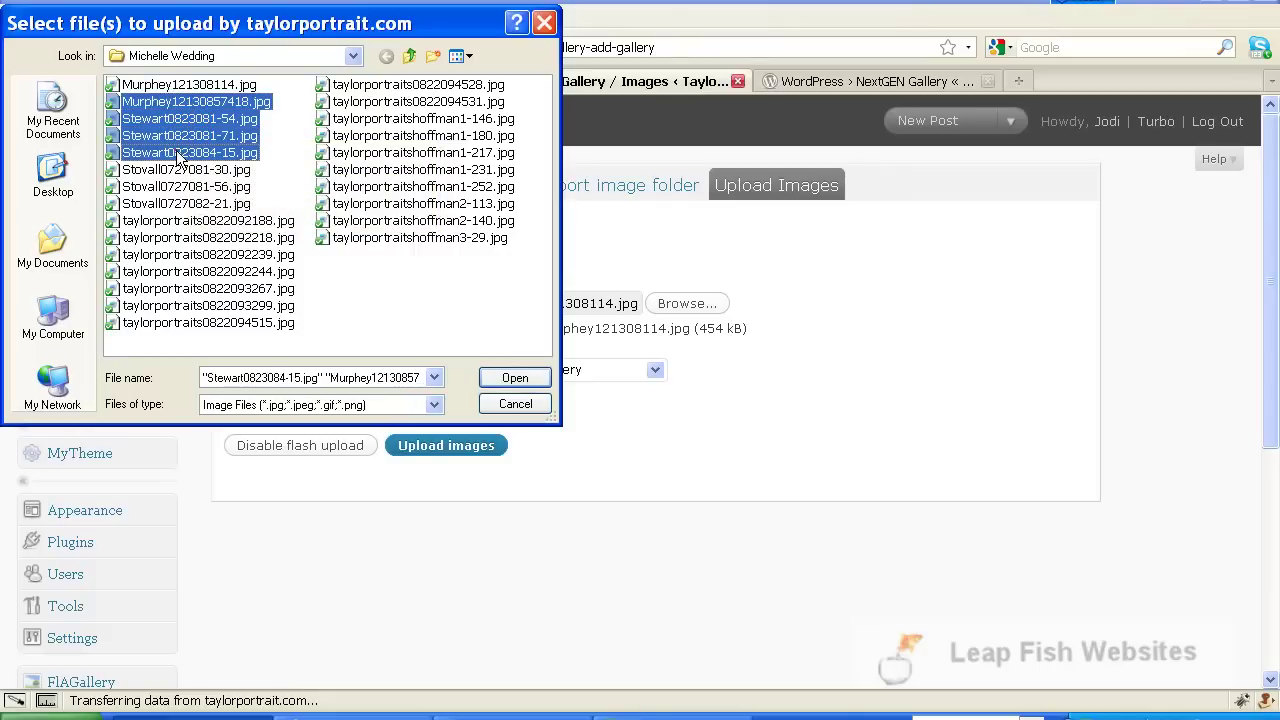
{"action": "left_click", "coordinate": [172, 172], "text": "ctrl"}
{"action": "left_click", "coordinate": [175, 188], "text": "ctrl"}
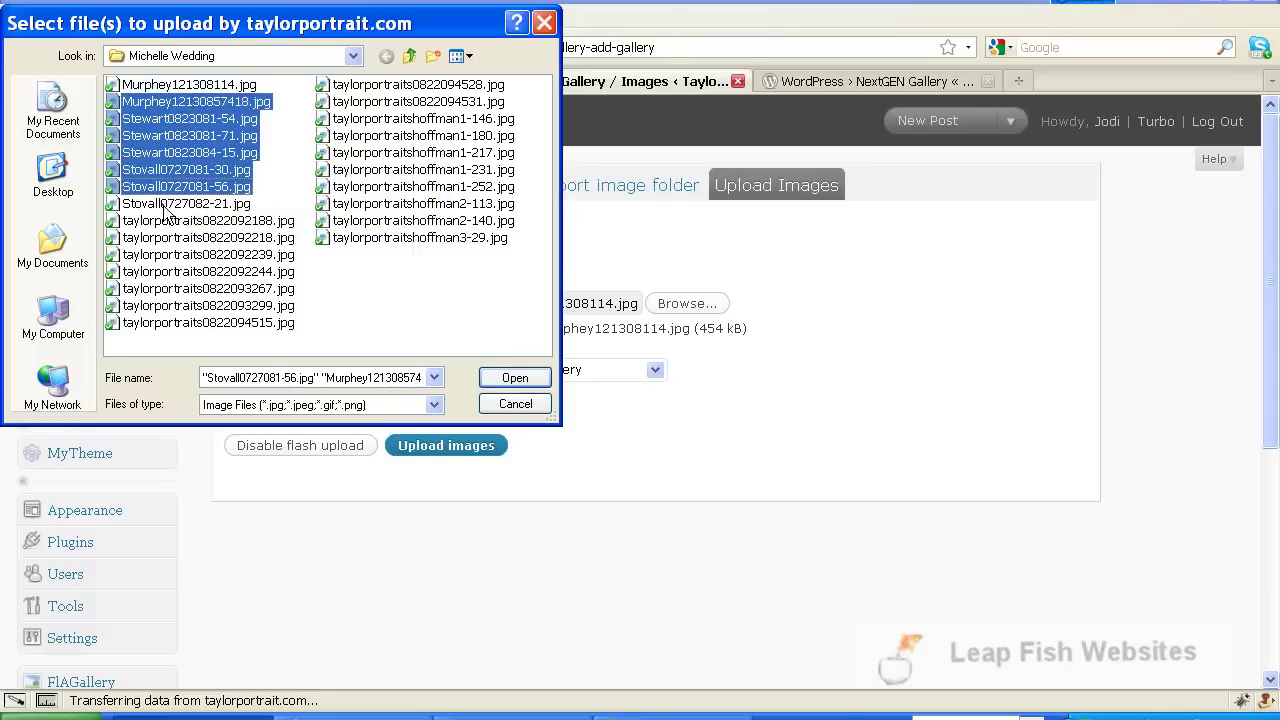
{"action": "left_click", "coordinate": [169, 205], "text": "ctrl"}
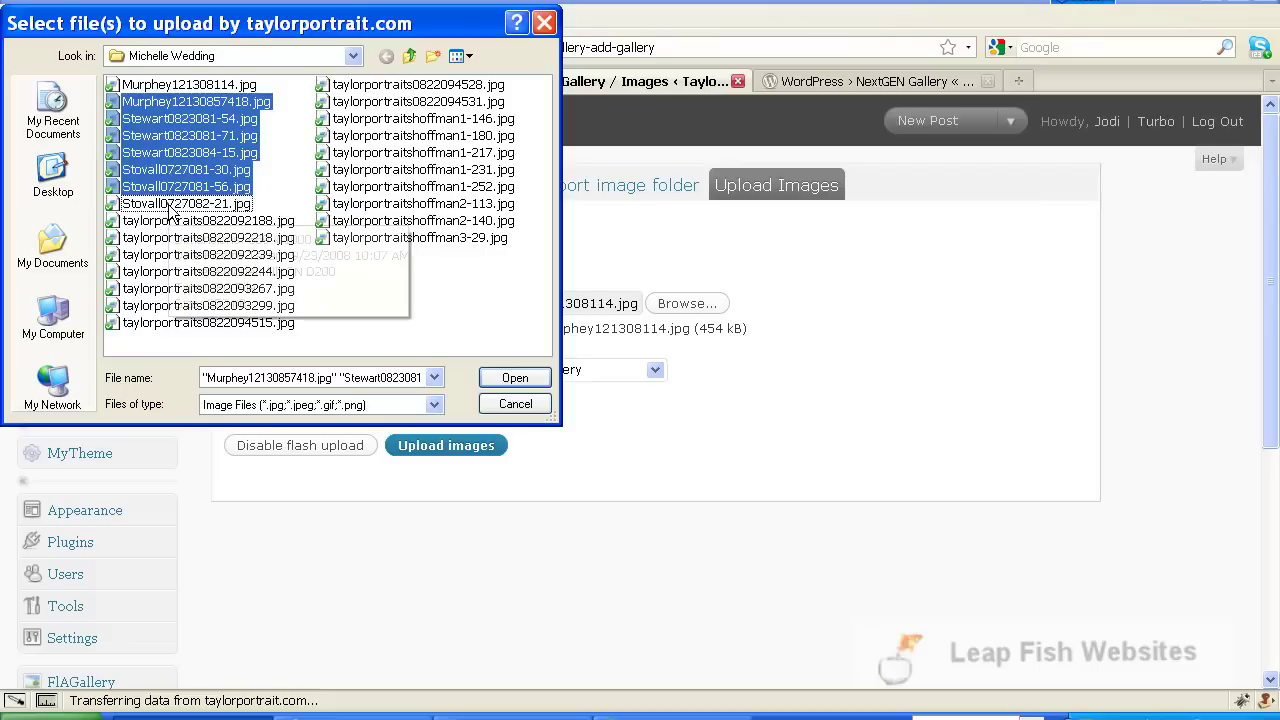
Add the taylorportraits082209 photos, including 2218, 2188, 3267, 4515 and 3299, to the selection
{"action": "left_click", "coordinate": [164, 238], "text": "ctrl"}
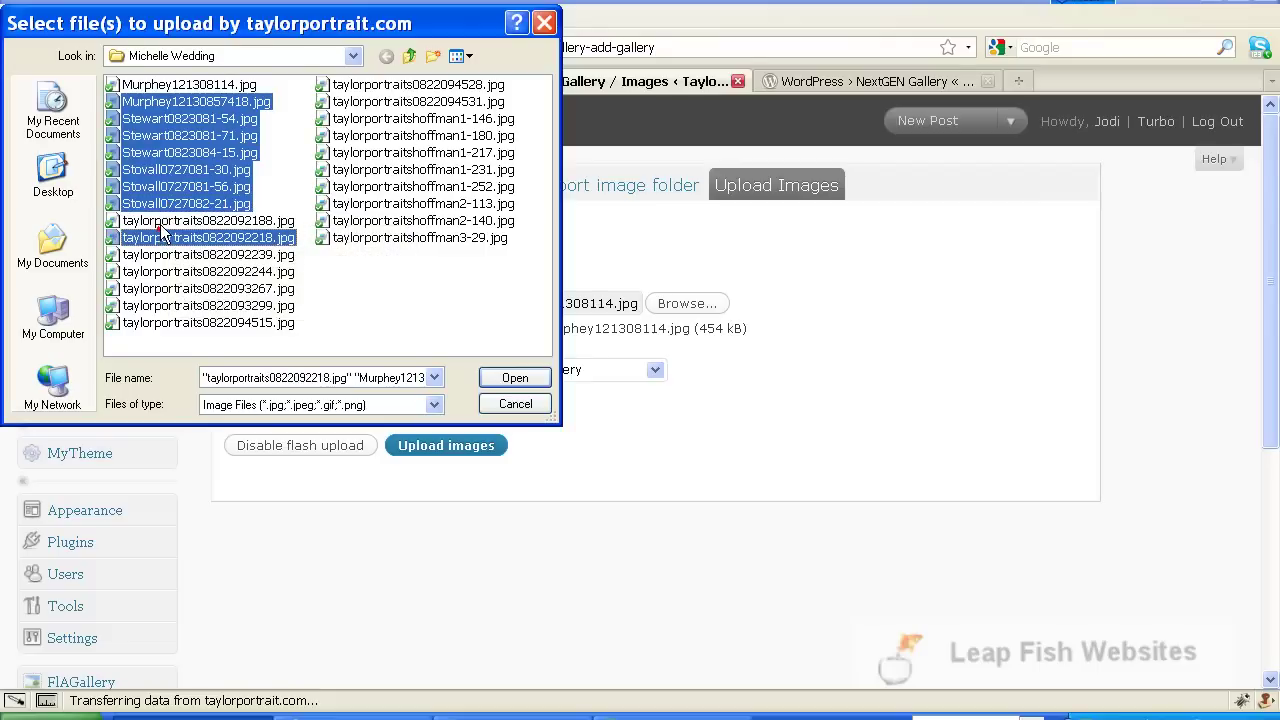
{"action": "left_click", "coordinate": [162, 222], "text": "ctrl"}
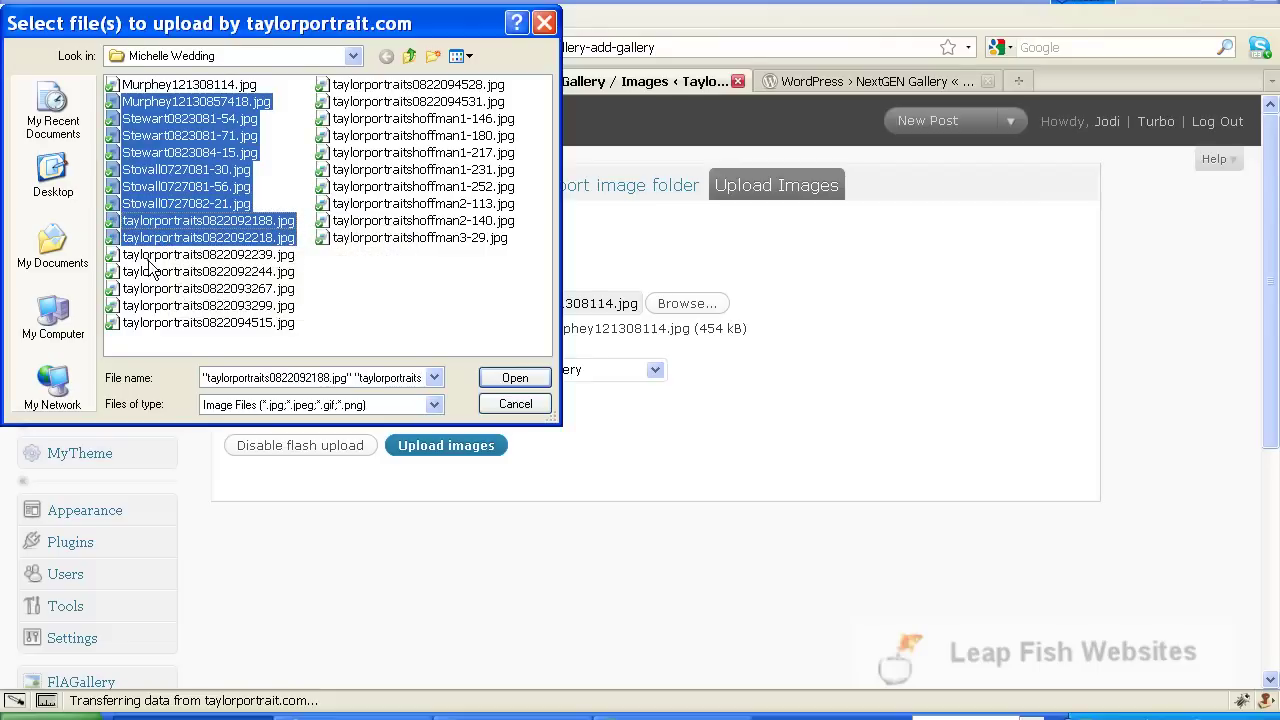
{"action": "left_click", "coordinate": [150, 256], "text": "ctrl"}
{"action": "left_click", "coordinate": [152, 289], "text": "ctrl"}
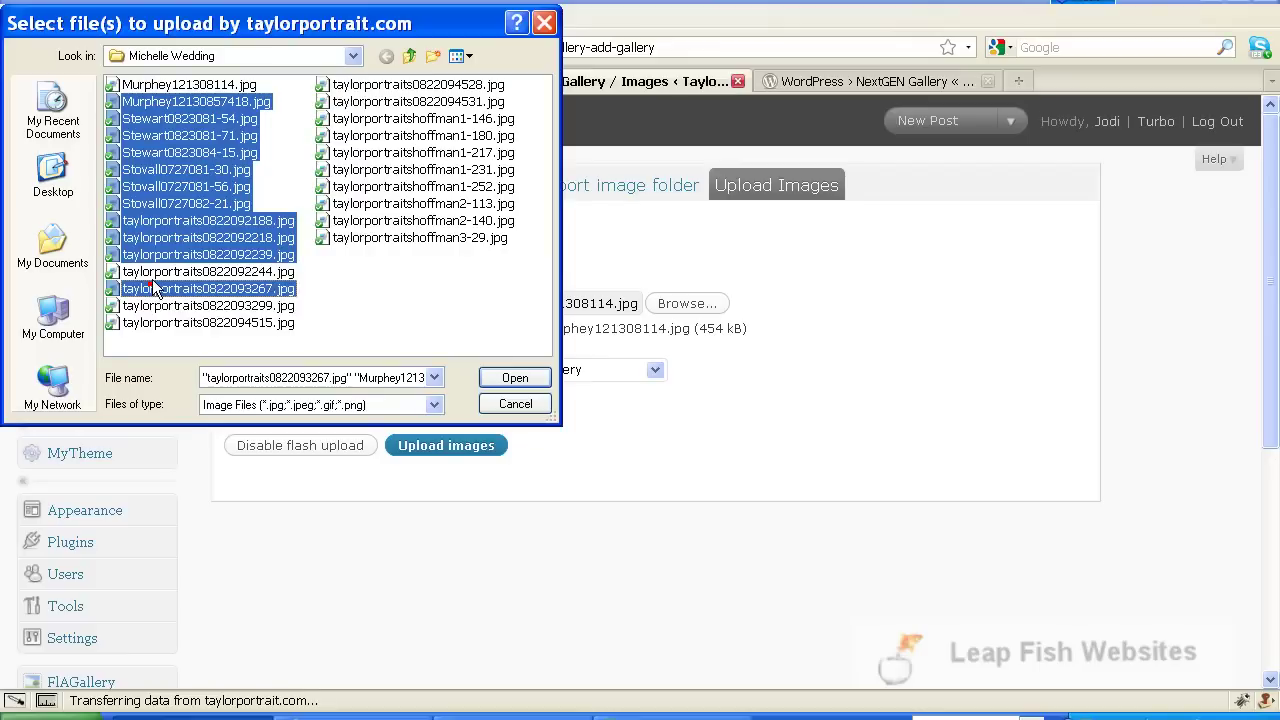
{"action": "left_click", "coordinate": [156, 272], "text": "ctrl"}
{"action": "left_click", "coordinate": [156, 323], "text": "ctrl"}
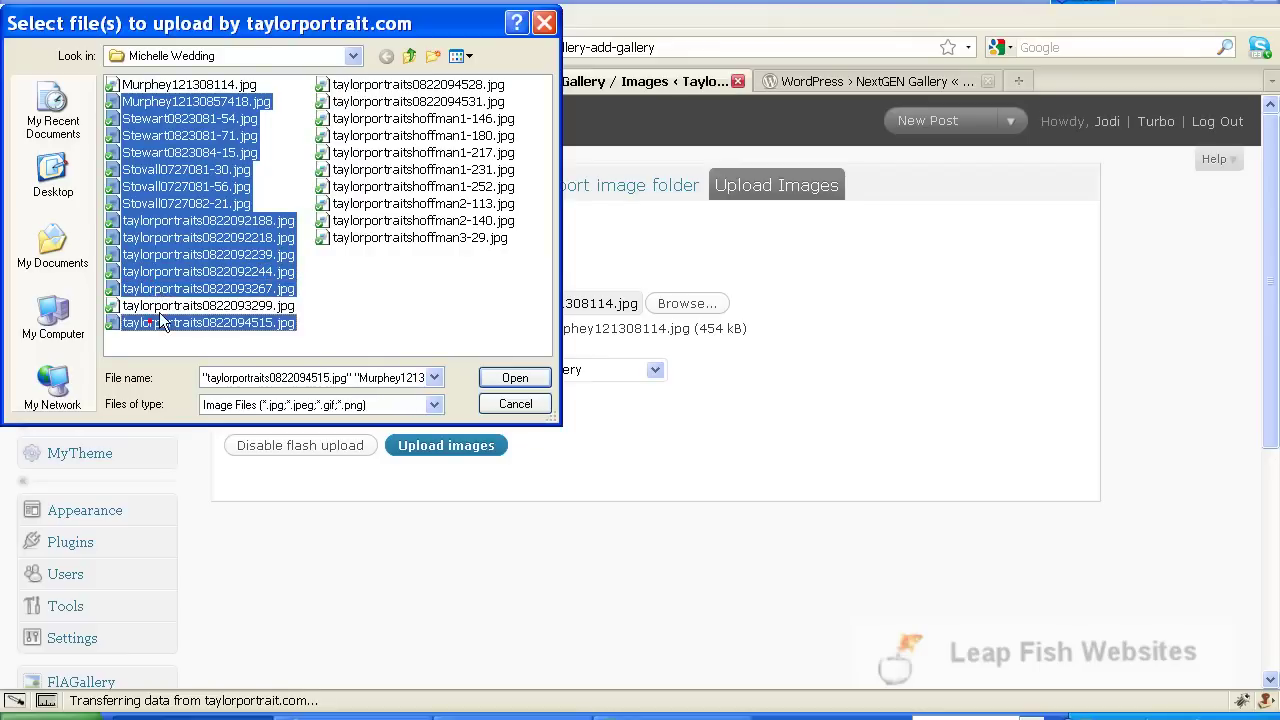
{"action": "left_click", "coordinate": [170, 290], "text": "ctrl"}
{"action": "left_click", "coordinate": [166, 306], "text": "ctrl"}
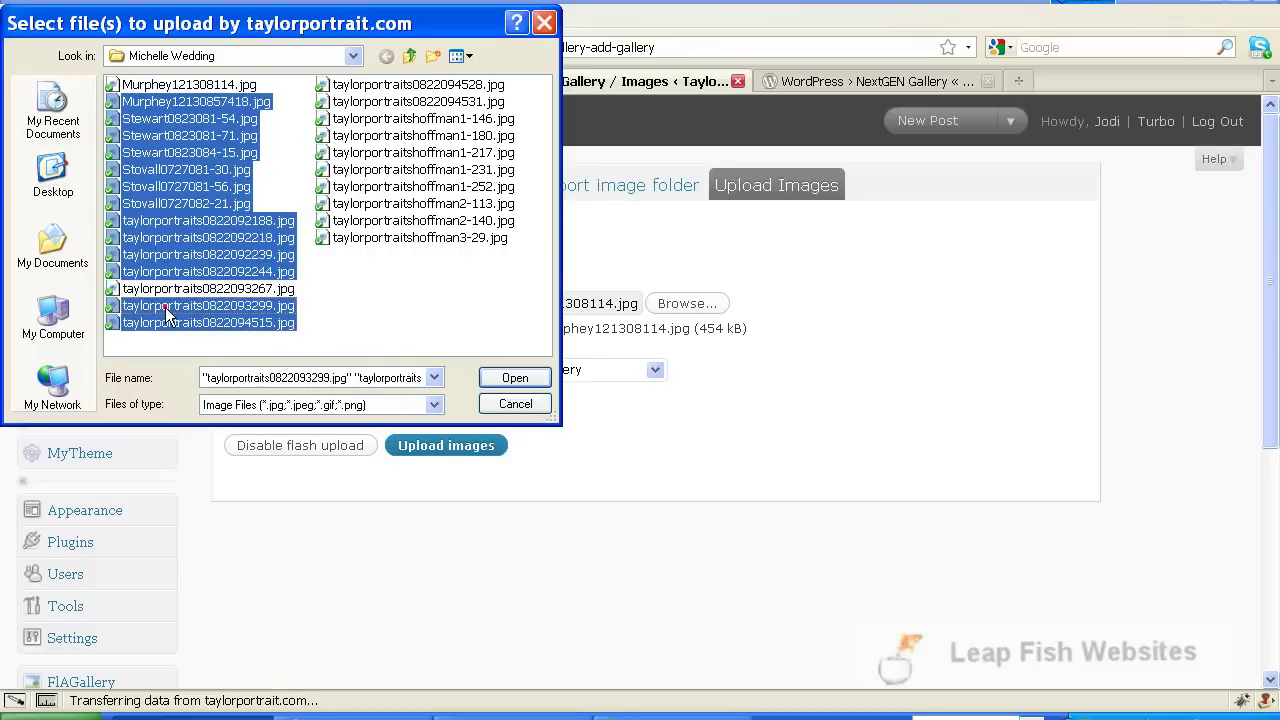
{"action": "left_click", "coordinate": [178, 290], "text": "ctrl"}
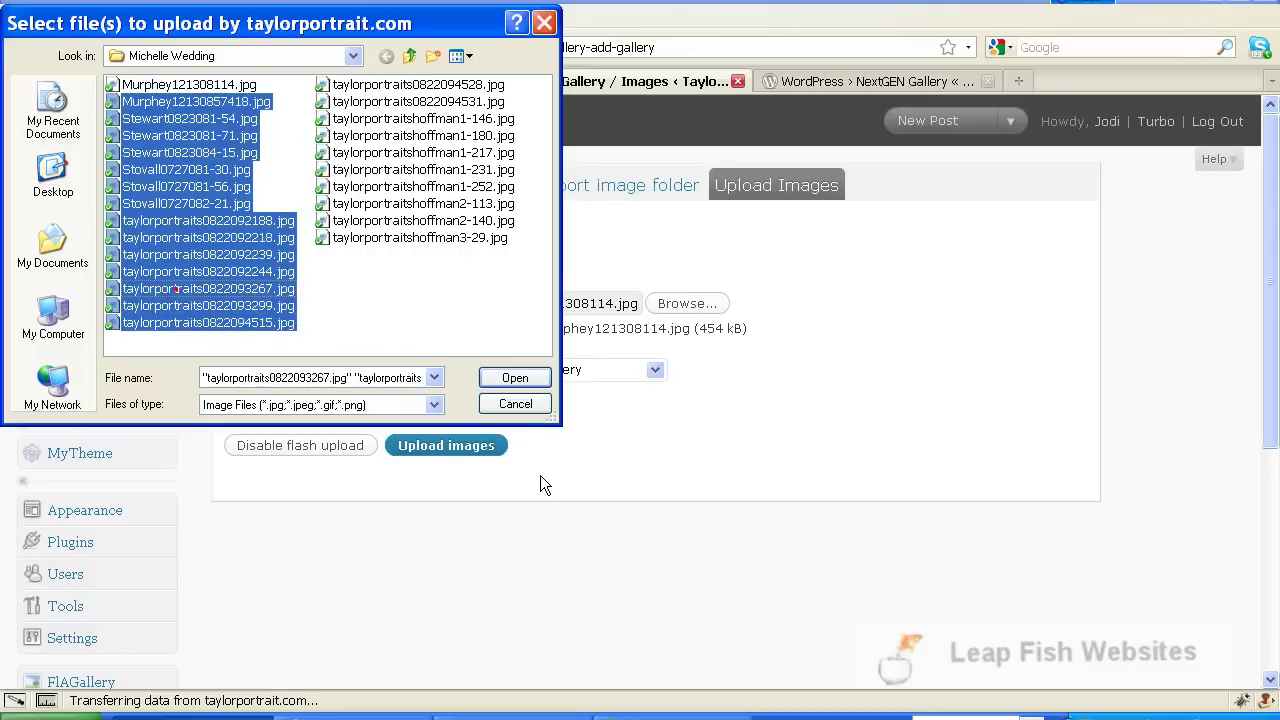
{"action": "left_click", "coordinate": [509, 376]}
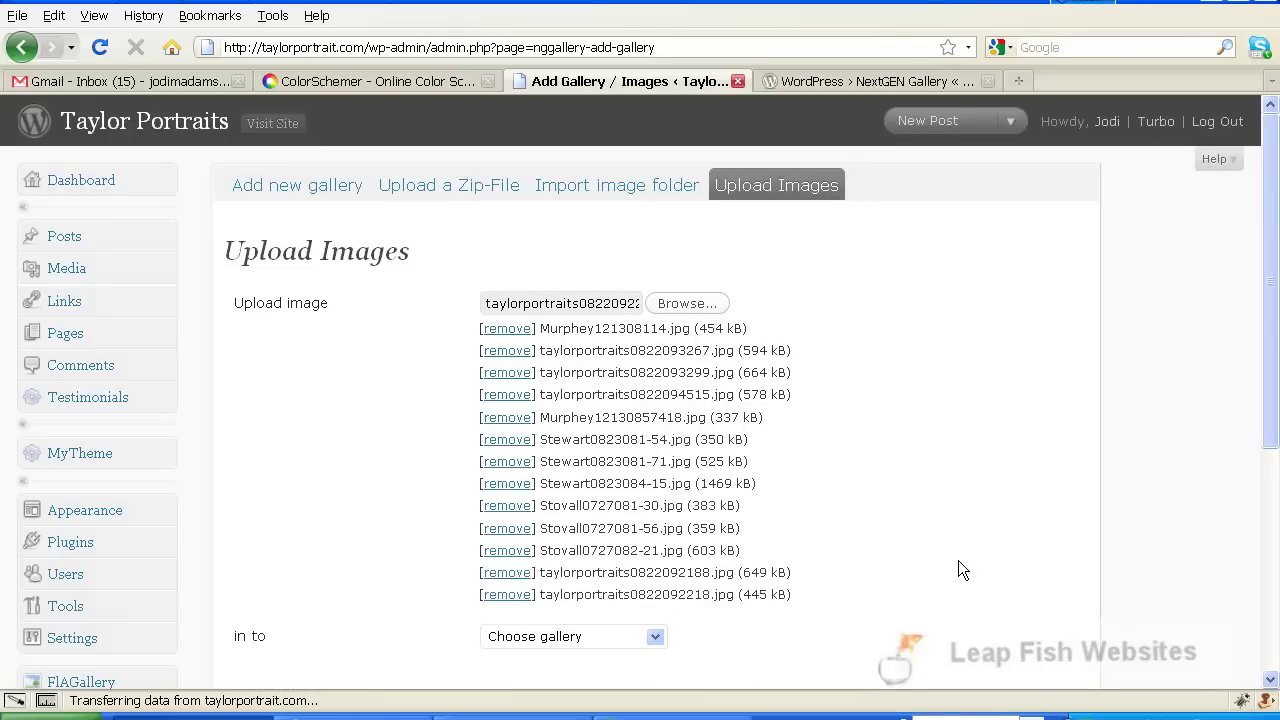
{"action": "scroll", "coordinate": [1009, 416], "scroll_direction": "down", "scroll_amount": 2}
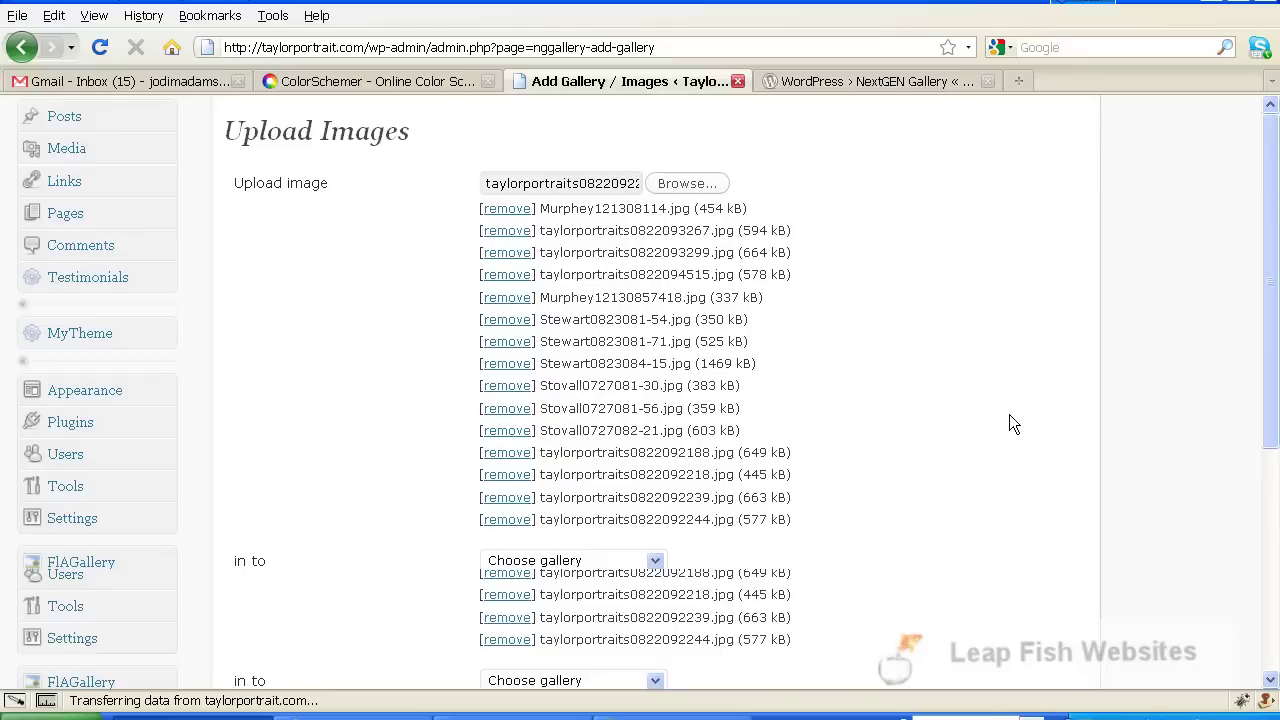
{"action": "left_click", "coordinate": [655, 561]}
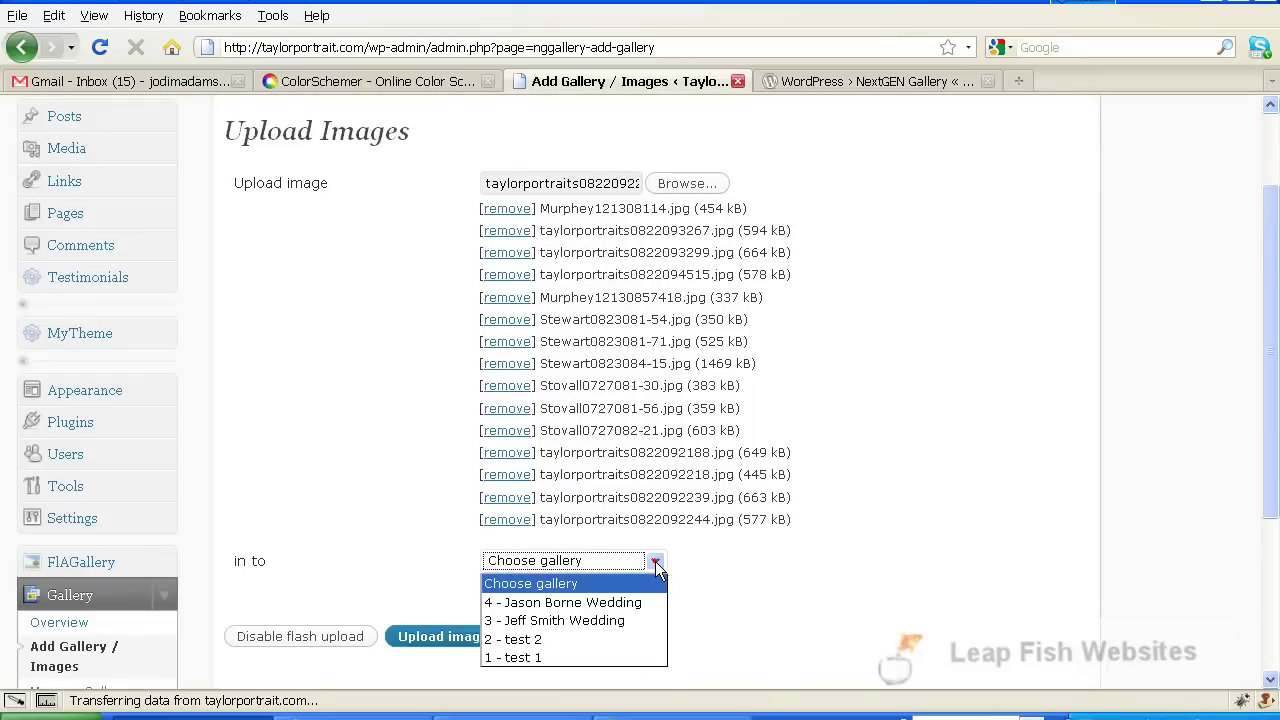
{"action": "left_click", "coordinate": [579, 605]}
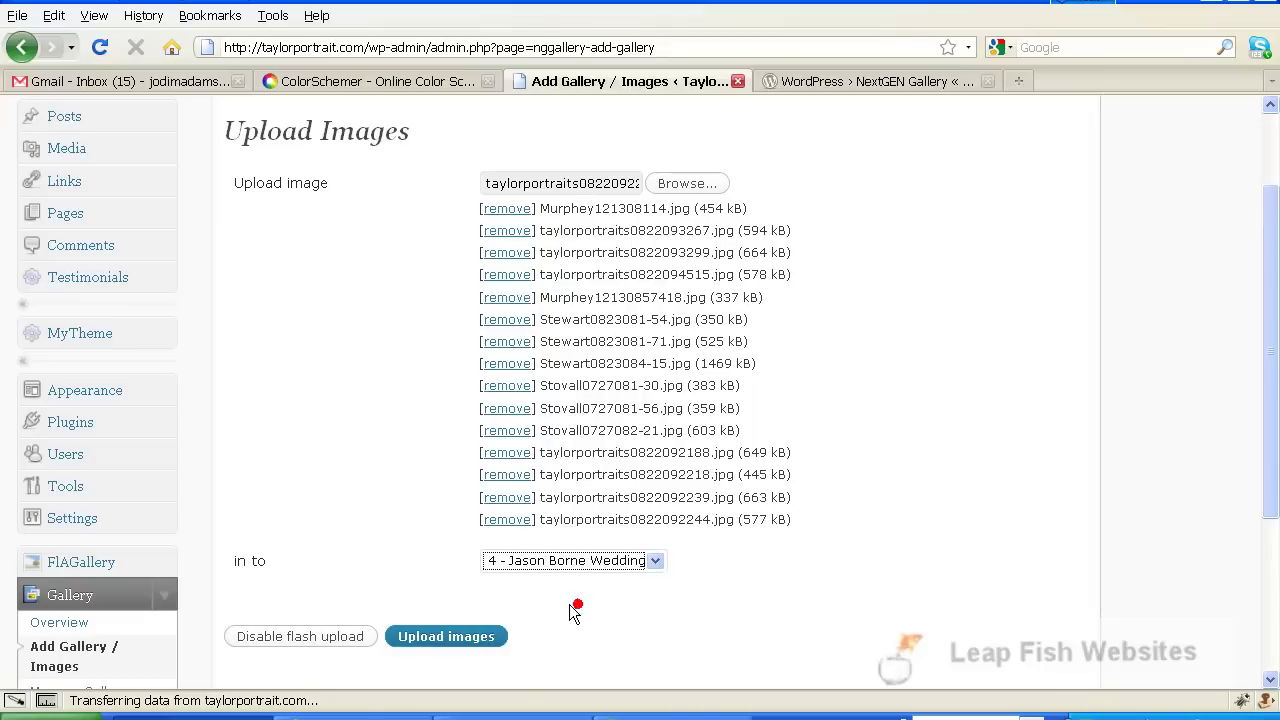